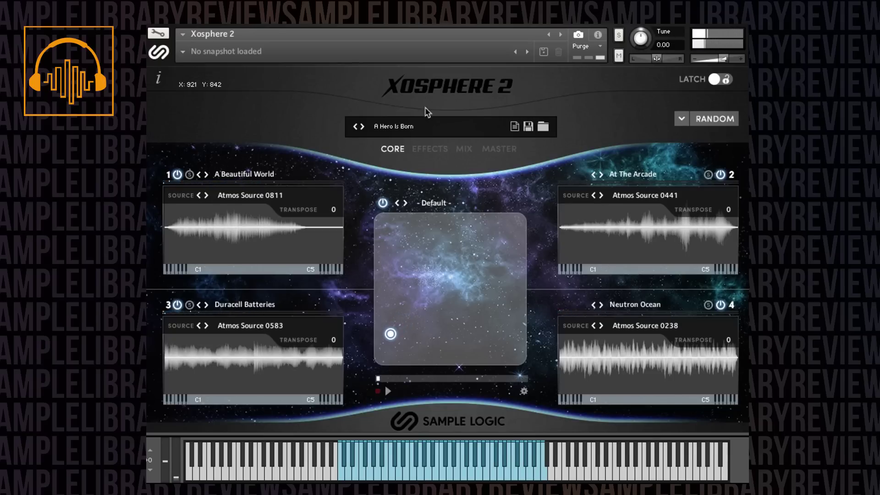
Step: Filter the multi-instrument presets by the Airy and Lofi tags and load the Clock Warp preset
left_click(397, 126)
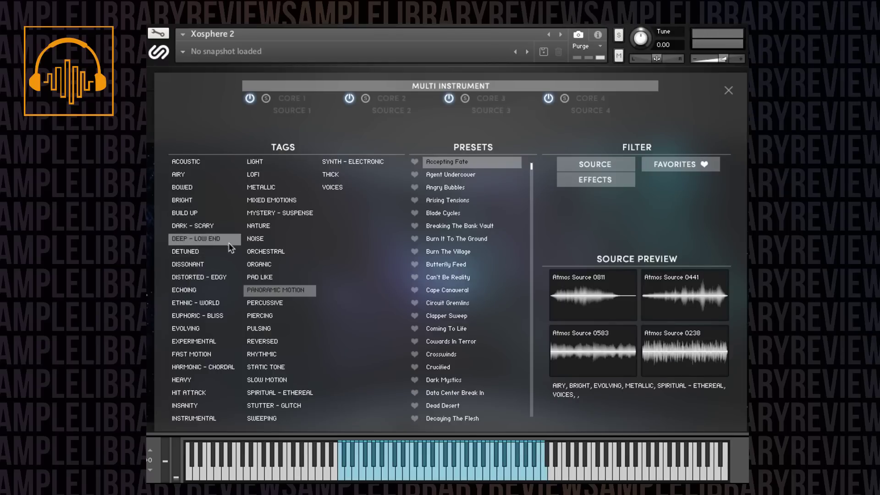
left_click(234, 177)
left_click(251, 173)
left_click(202, 238)
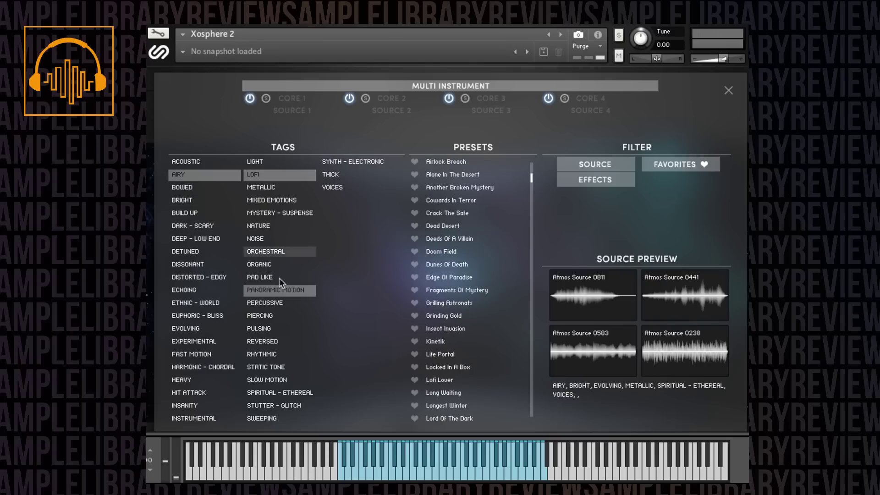
left_click(305, 301)
left_click(300, 290)
left_click(299, 303)
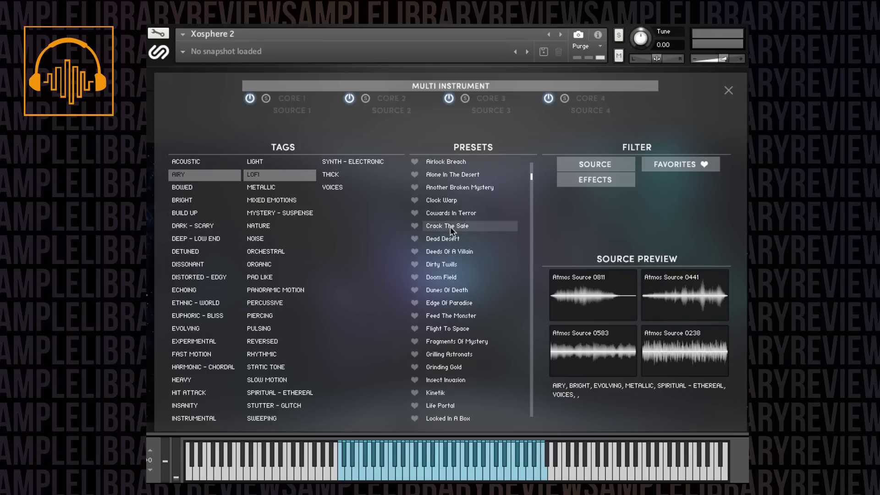
left_click(447, 200)
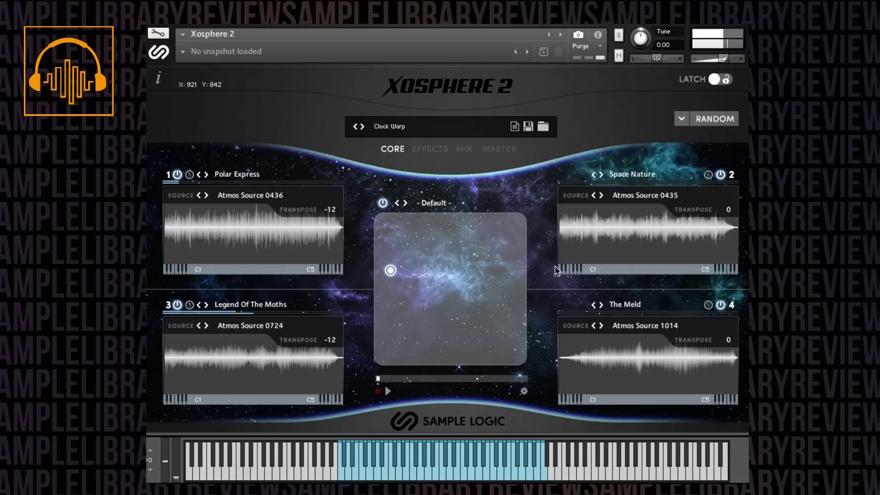
Step: Load the Dirty Twills preset from the filtered presets and return to the core page
left_click(397, 127)
left_click(452, 226)
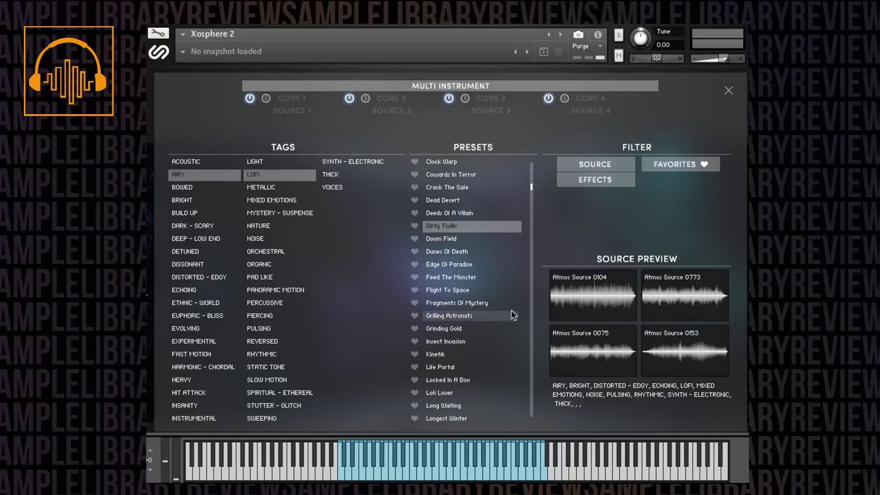
left_click(728, 91)
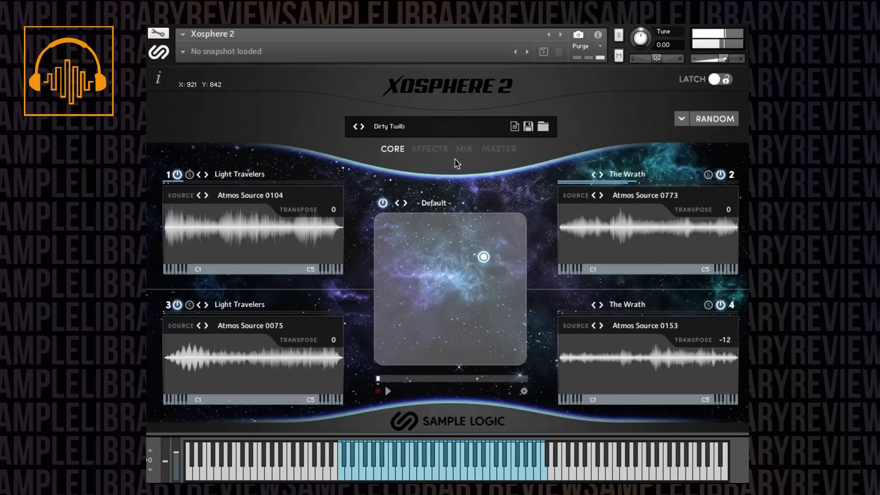
Step: Replace the Airy and Lofi tag filters with Percussive and load the Dark Mystics preset
left_click(415, 132)
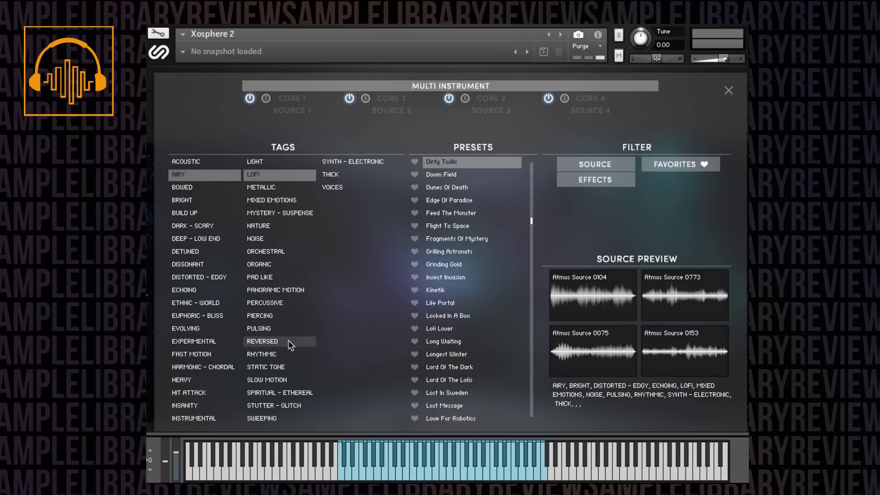
left_click(271, 300)
left_click(257, 176)
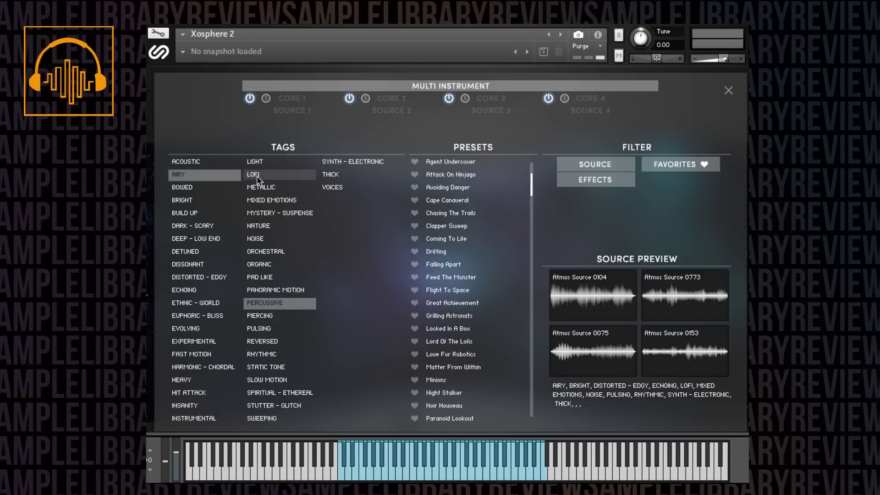
left_click(206, 177)
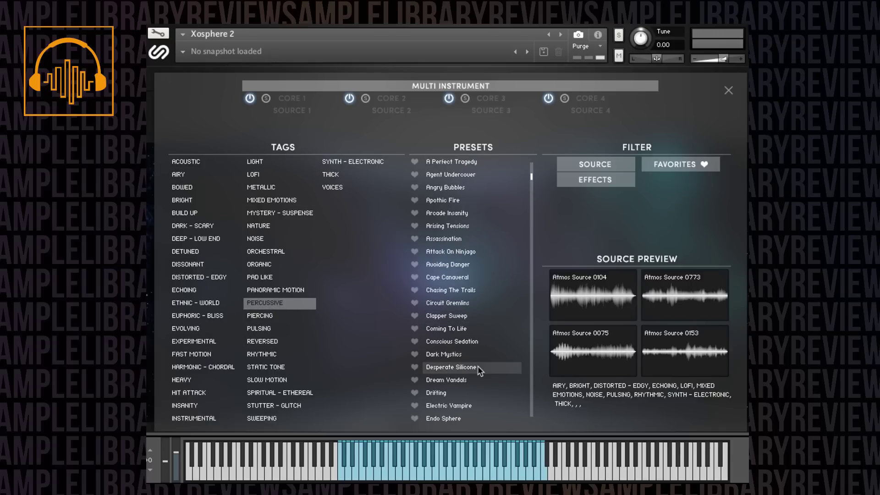
left_click(520, 354)
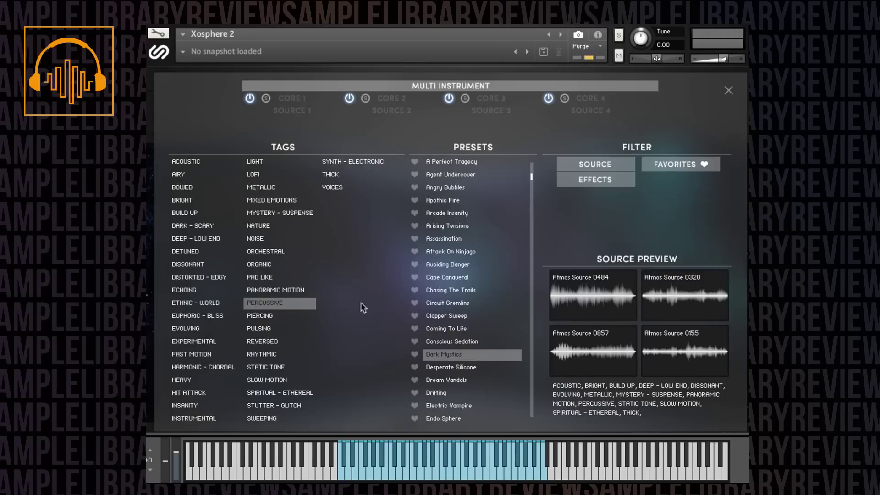
left_click(728, 92)
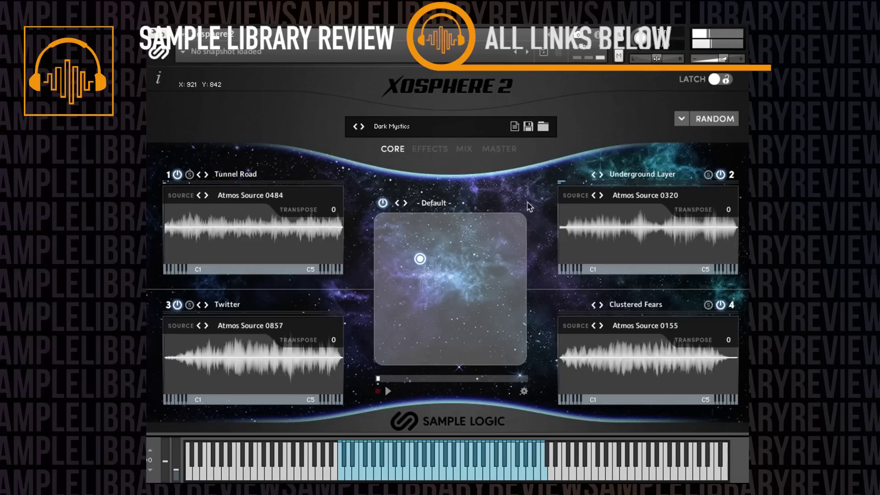
Step: Load the Feed The Monster preset from the Percussive presets and close the preset browser
left_click(400, 128)
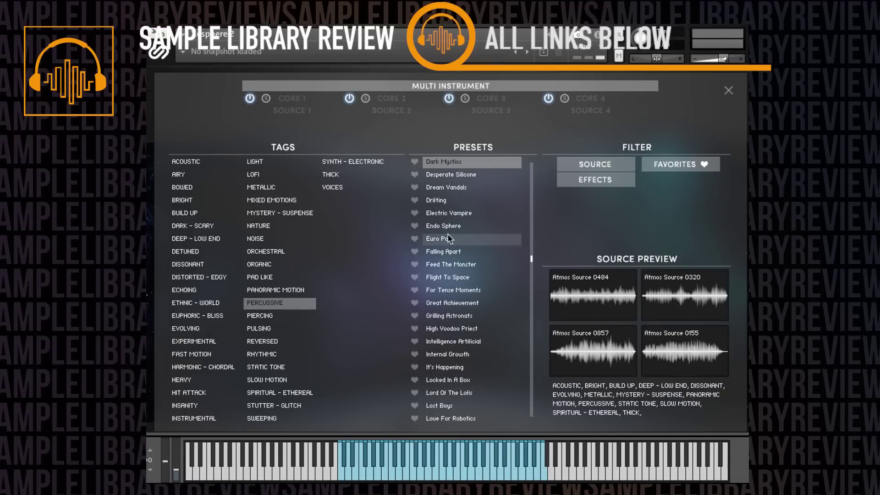
left_click(446, 265)
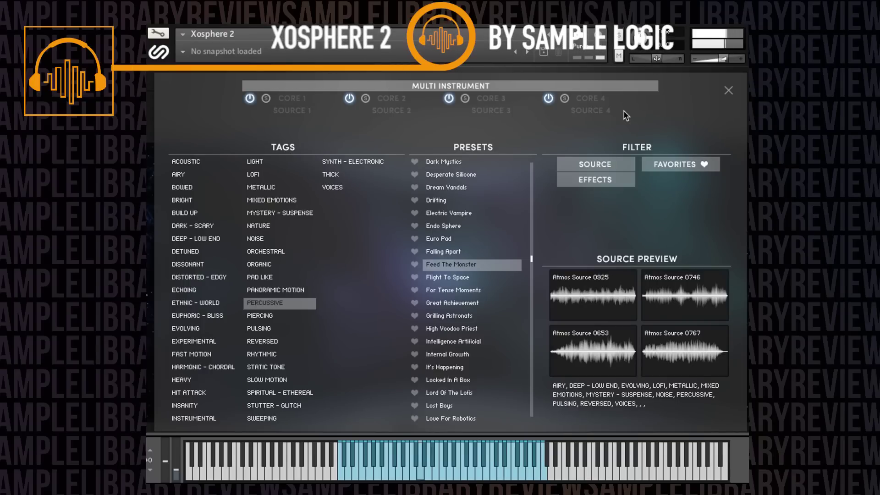
left_click(731, 92)
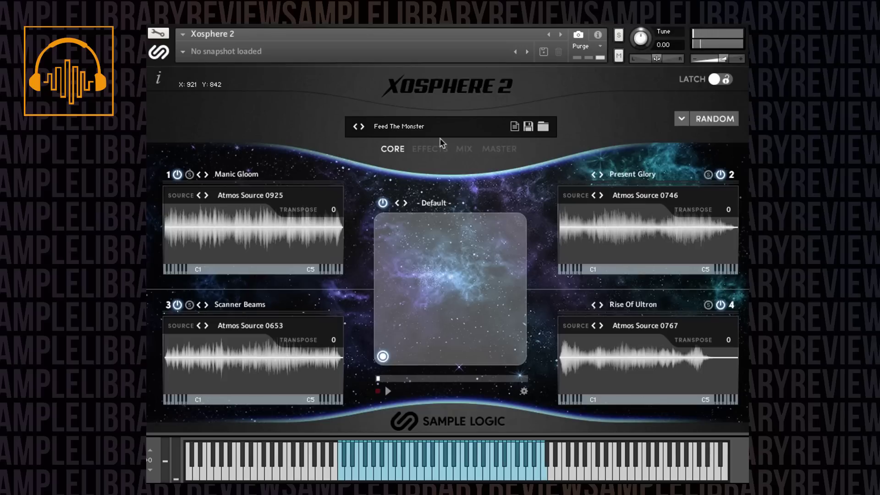
Step: Look through the preset's Effects, Mix and Master pages, ending back on the Core page
left_click(422, 150)
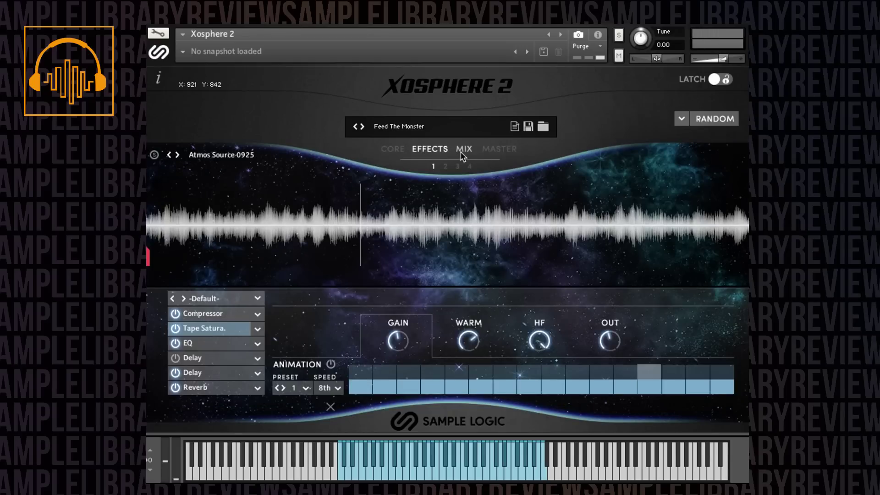
left_click(460, 150)
left_click(495, 148)
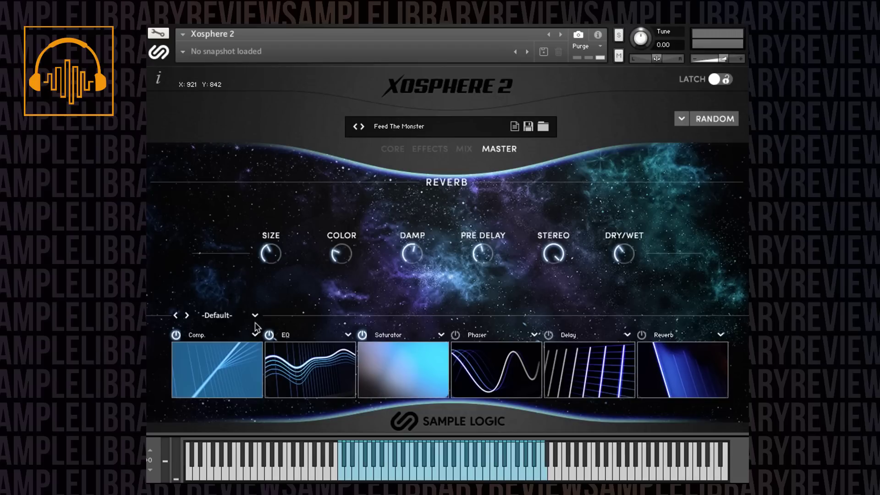
left_click(389, 148)
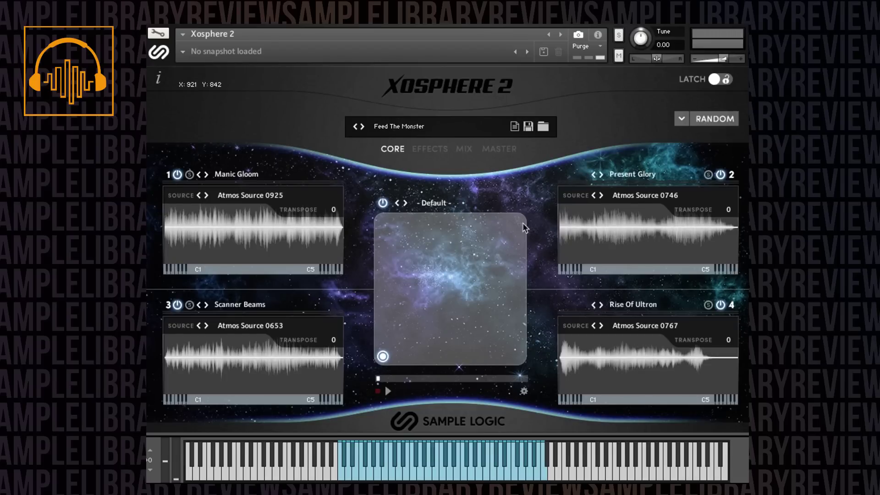
Step: Clear the Percussive tag filter in the preset browser and browse through the unfiltered preset list
left_click(412, 130)
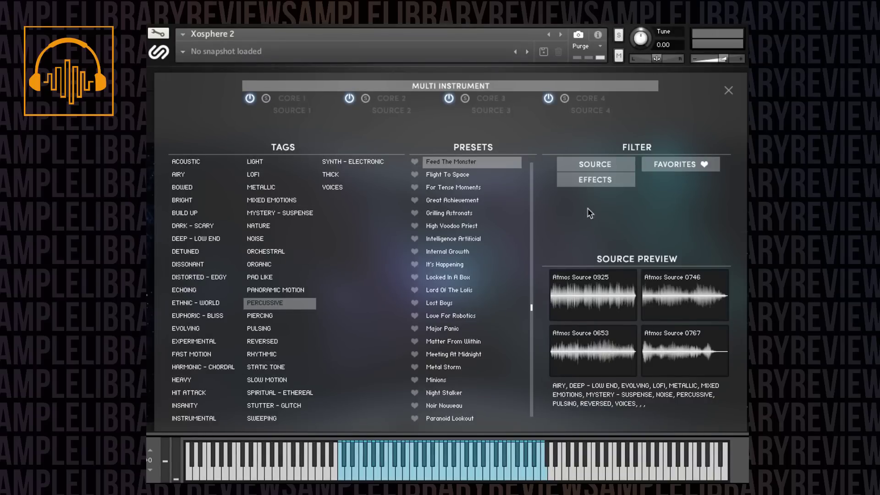
scroll(274, 315, "down", 1)
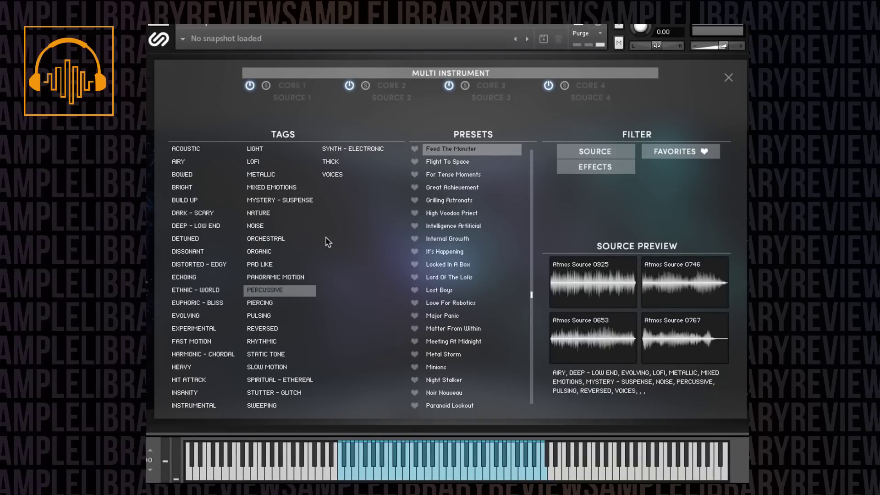
scroll(336, 213, "up", 1)
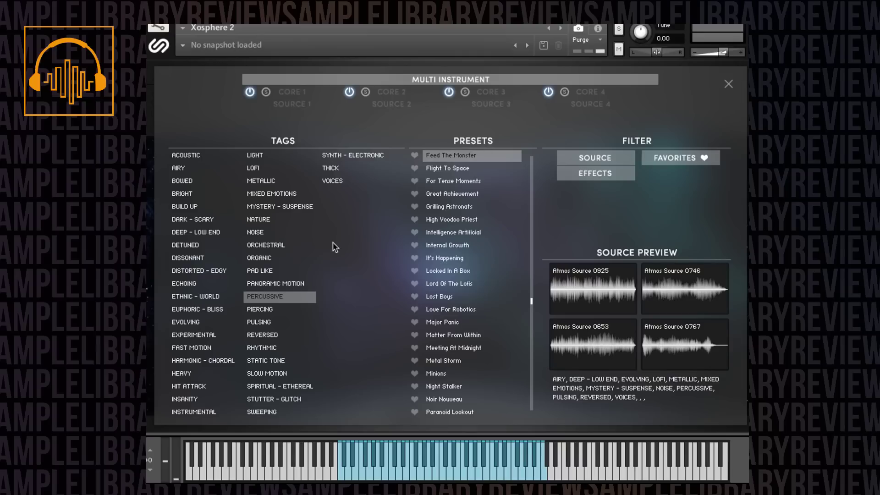
left_click(285, 296)
scroll(353, 270, "up", 1)
scroll(477, 264, "down", 1)
scroll(477, 263, "down", 1)
scroll(477, 263, "up", 1)
scroll(532, 183, "down", 1)
left_click_drag(532, 192, 507, 249)
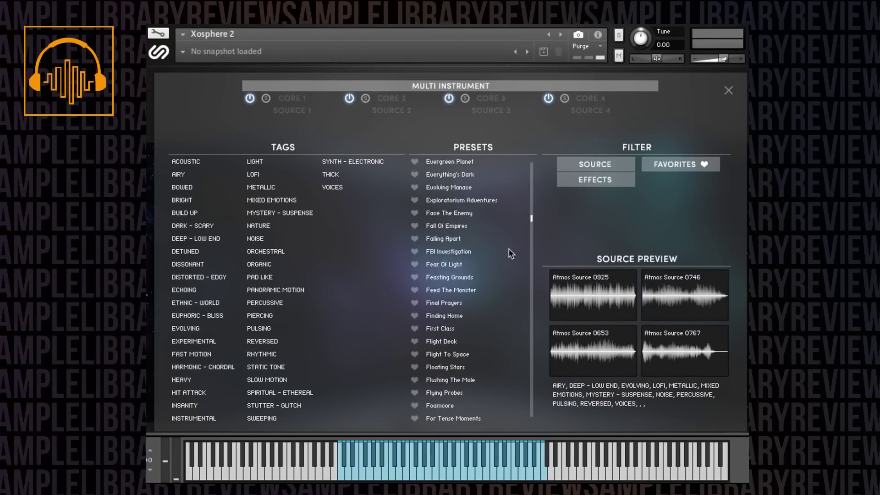
Step: Filter the presets by the Reversed tag, load Could He Be The One and close the browser
left_click(260, 342)
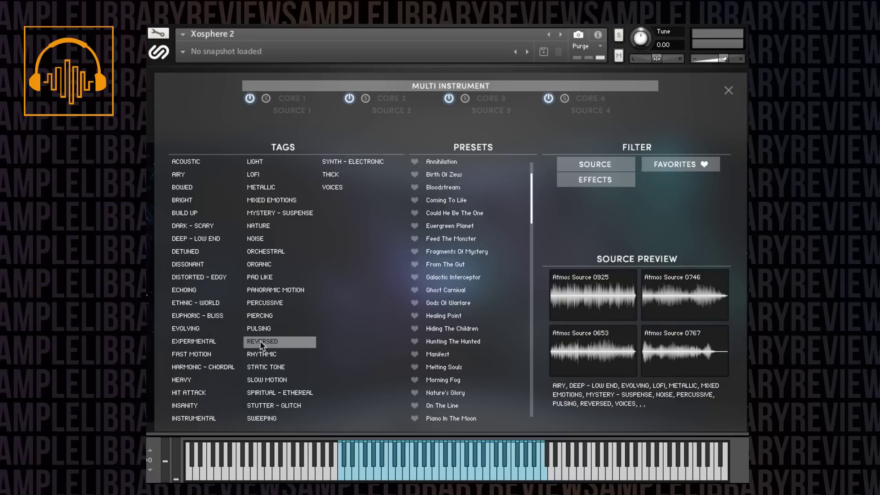
left_click(444, 213)
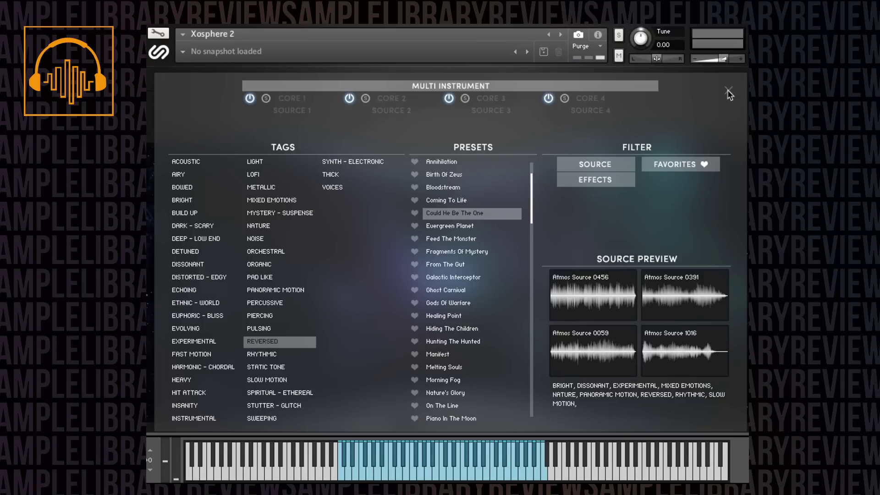
left_click(728, 90)
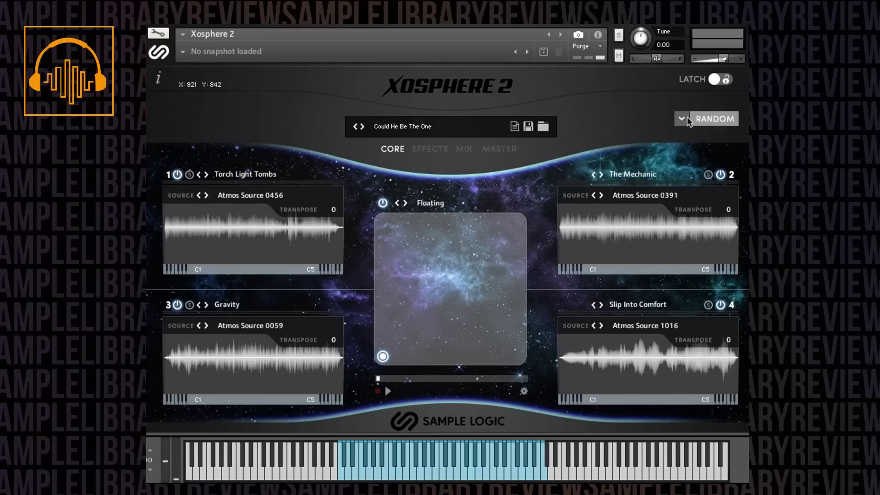
Step: Randomize the instrument, and change core 3 to the Living Legend preset with Atmos Source 0753
left_click(715, 120)
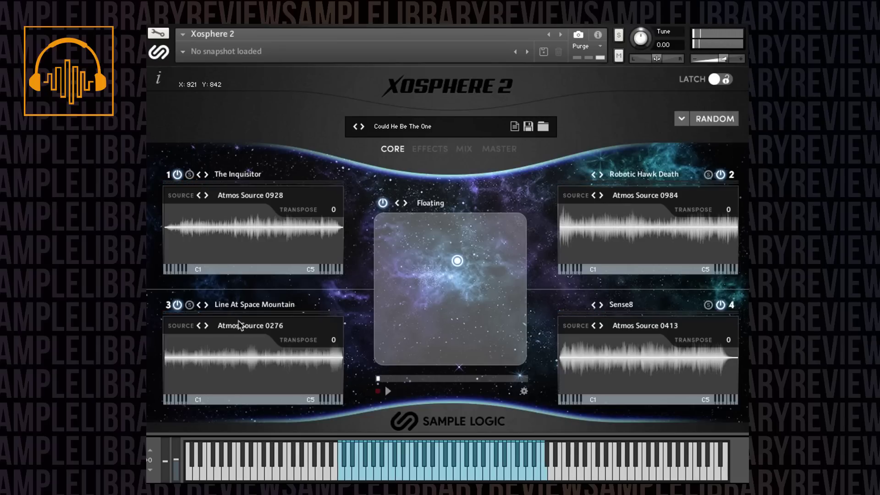
left_click(207, 305)
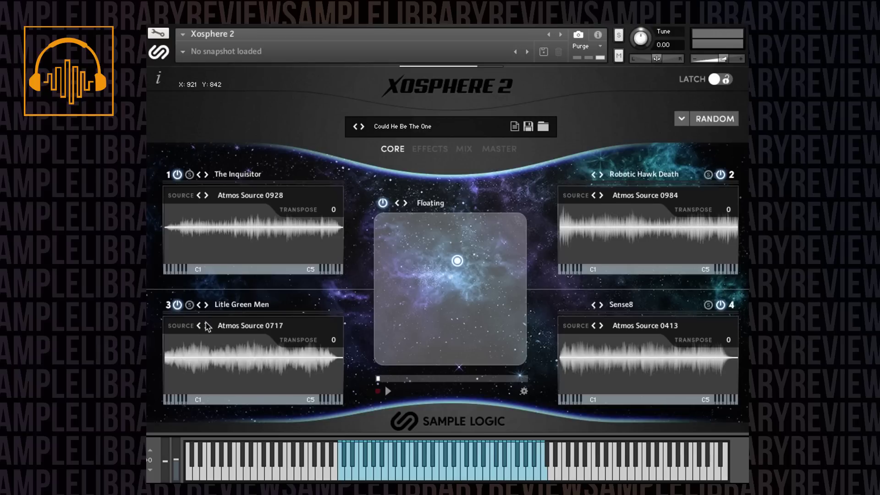
left_click(206, 326)
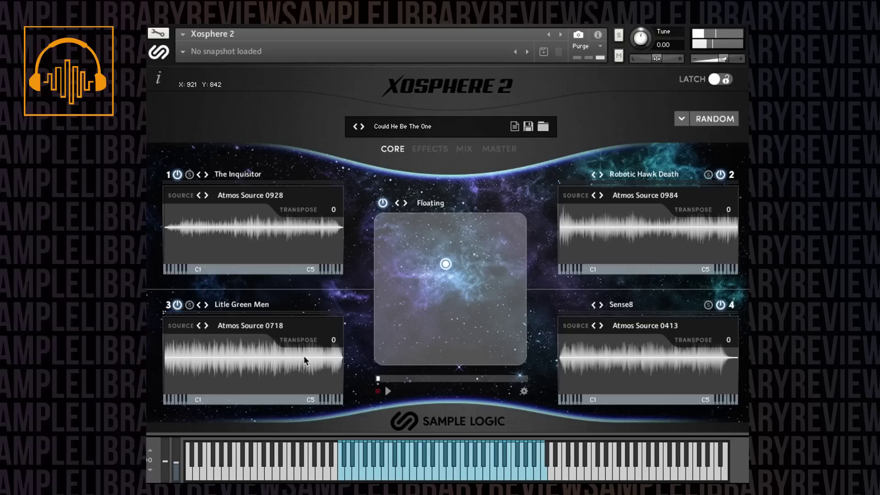
left_click(206, 304)
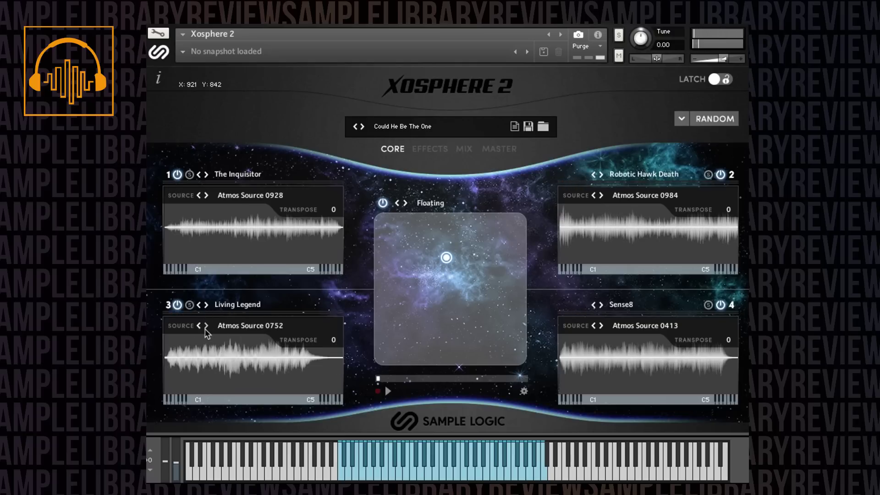
left_click(206, 326)
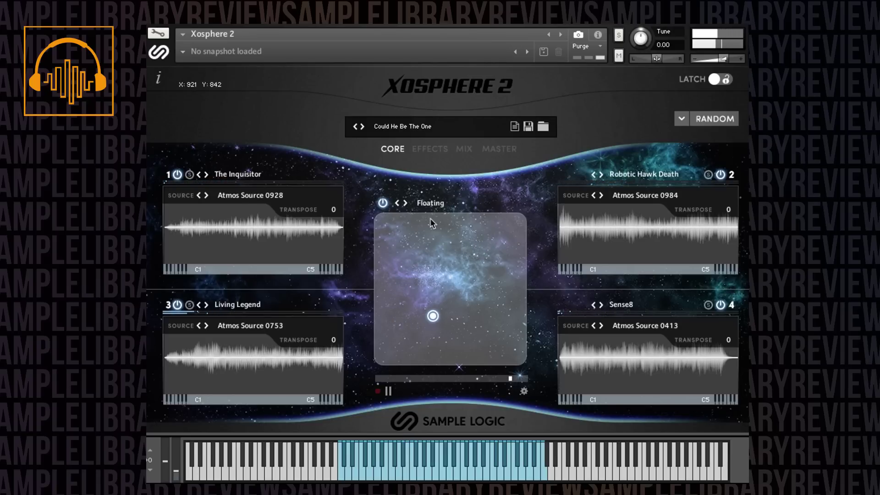
Step: Examine the XY pad's motion preset list and the loop and speed options in its setup, without choosing anything
left_click(421, 205)
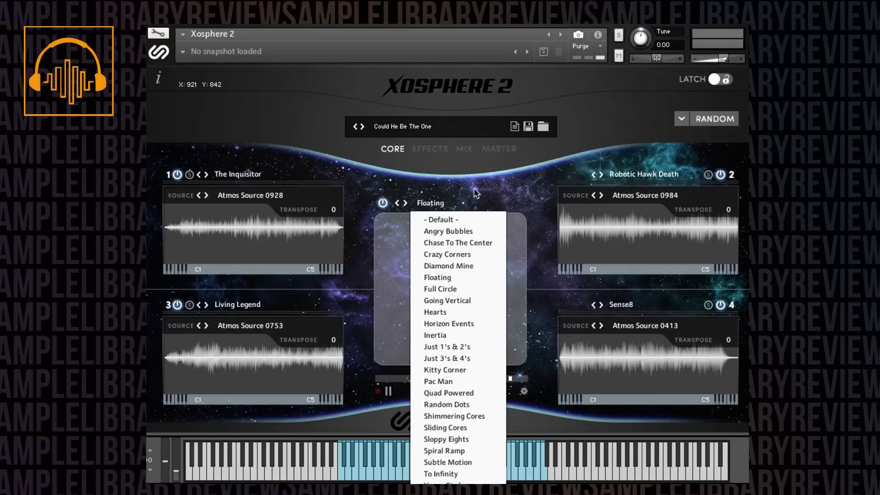
left_click(389, 406)
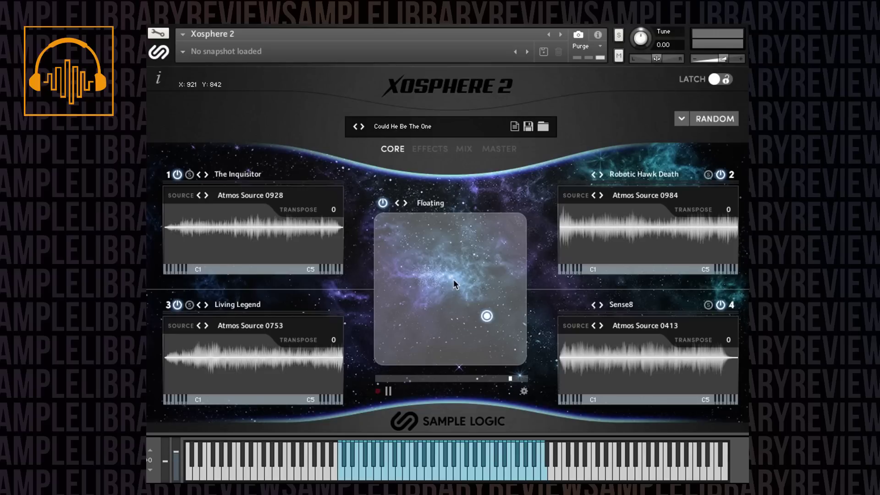
left_click(523, 392)
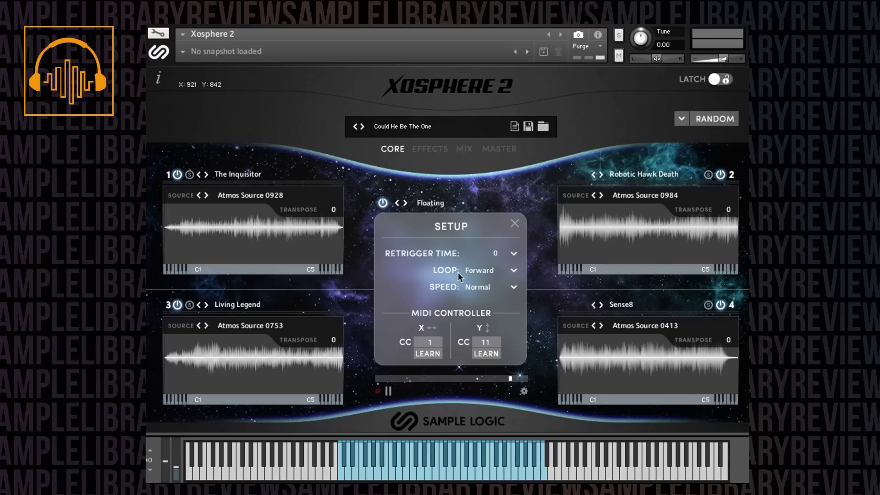
left_click(512, 270)
left_click(540, 274)
left_click(514, 286)
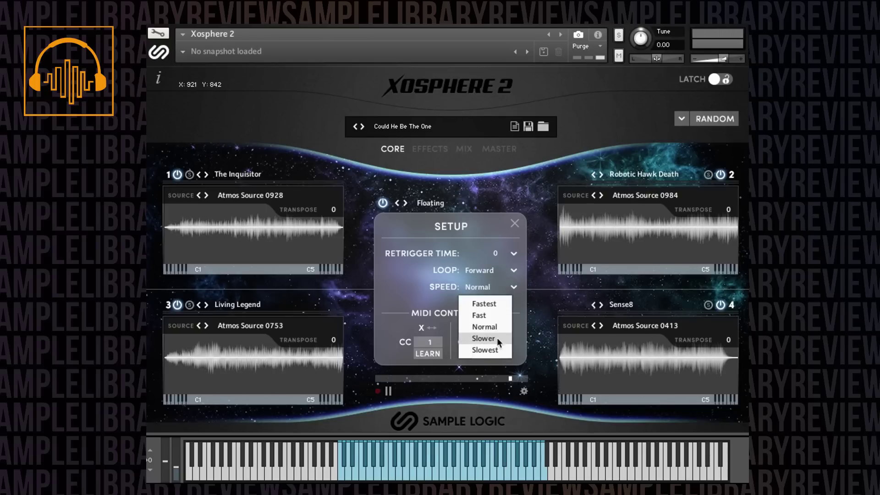
left_click(545, 273)
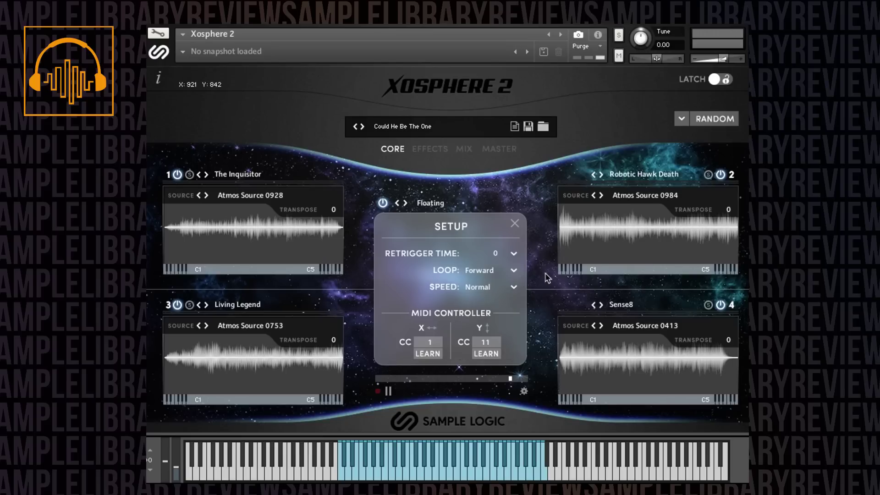
left_click(515, 224)
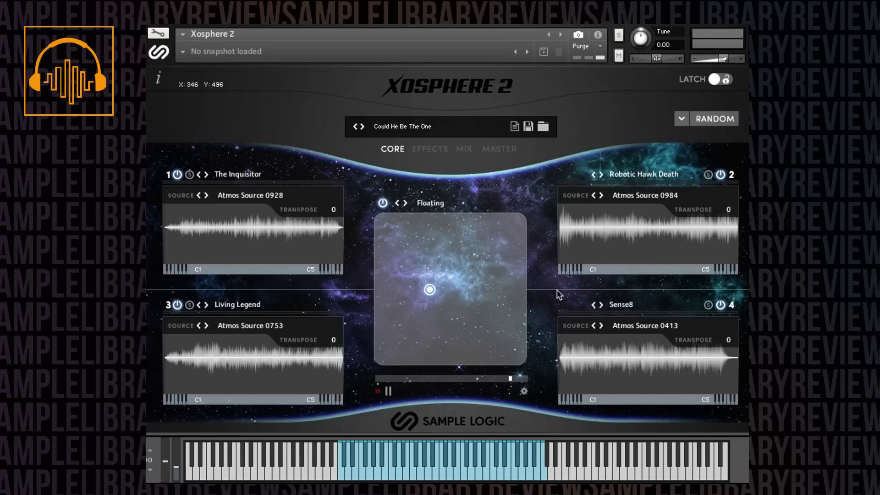
Step: Add the Synth - Electronic tag to the preset browser's Reversed filter, load Healing Point and close the browser
left_click(410, 130)
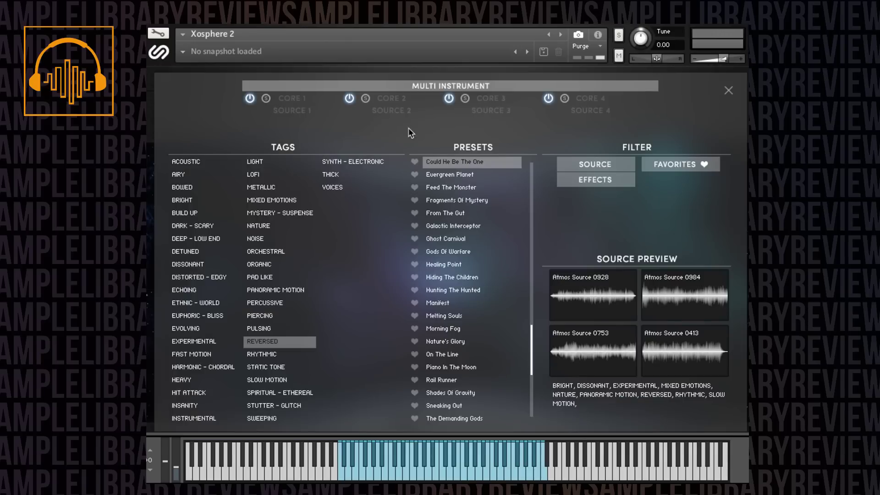
left_click(335, 165)
left_click(439, 201)
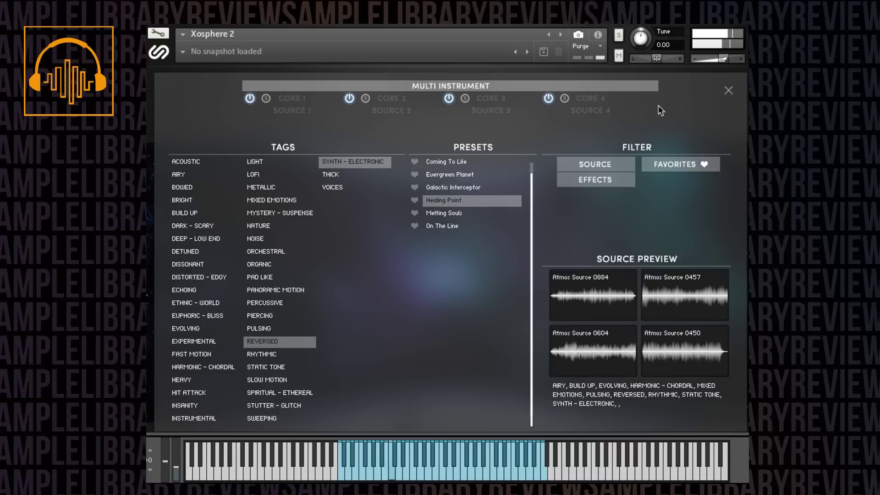
left_click(728, 91)
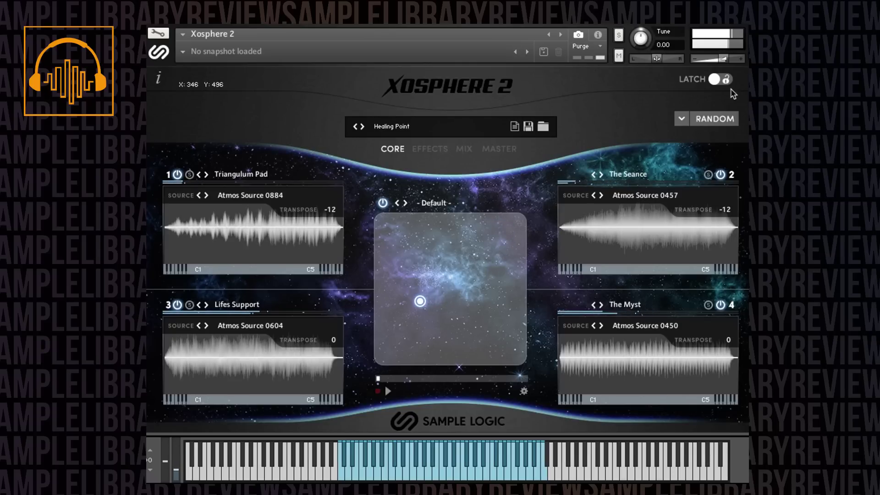
Step: Remove the Reversed tag from the preset filter, leaving Synth - Electronic selected, and close the browser
left_click(405, 131)
left_click(433, 202)
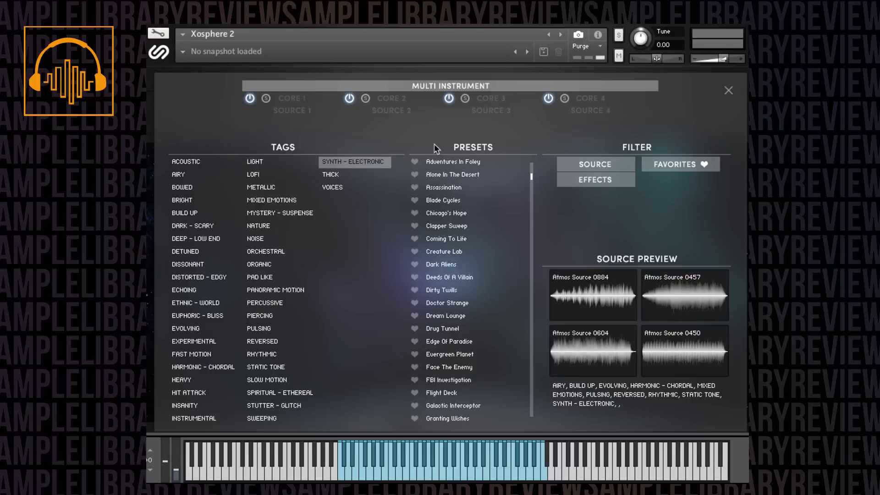
left_click(728, 91)
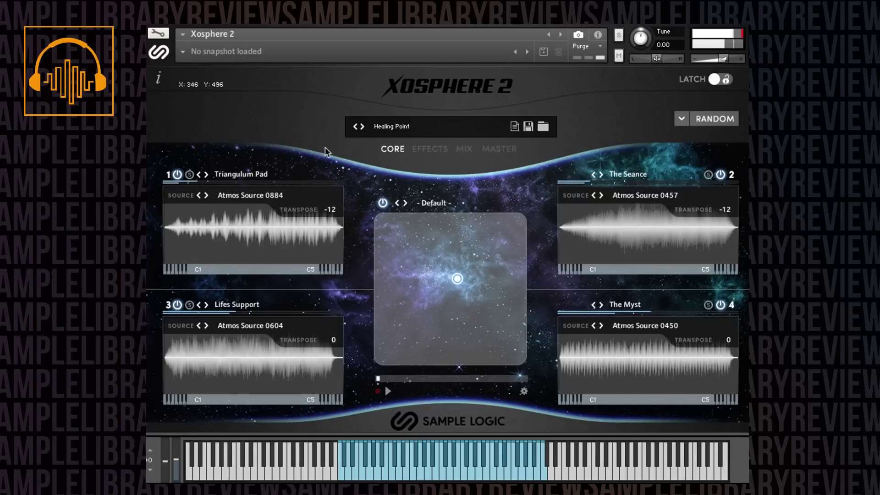
Step: Replace the Synth - Electronic tag filter with Detuned, load the In Too Deep preset and close the browser
left_click(409, 127)
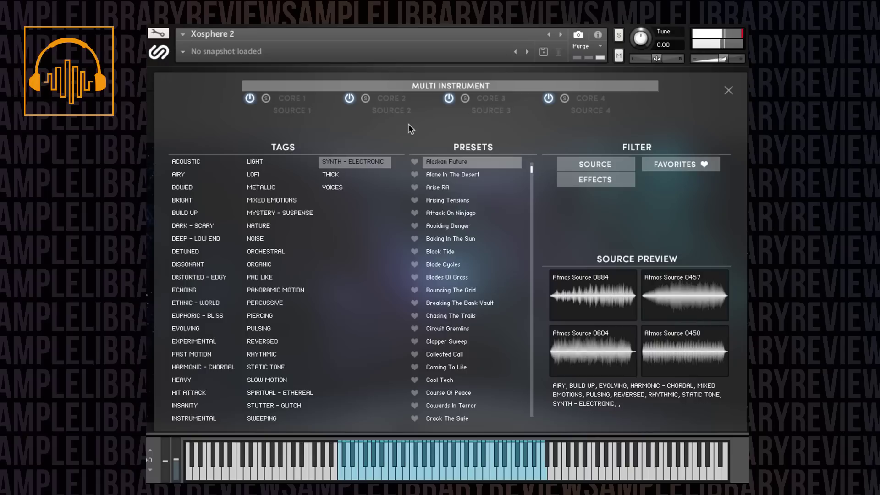
left_click(373, 161)
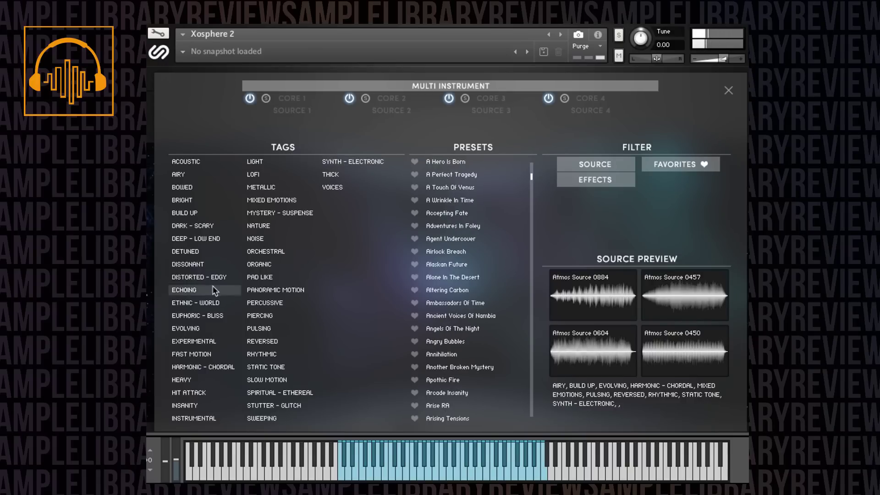
left_click(195, 253)
left_click(449, 239)
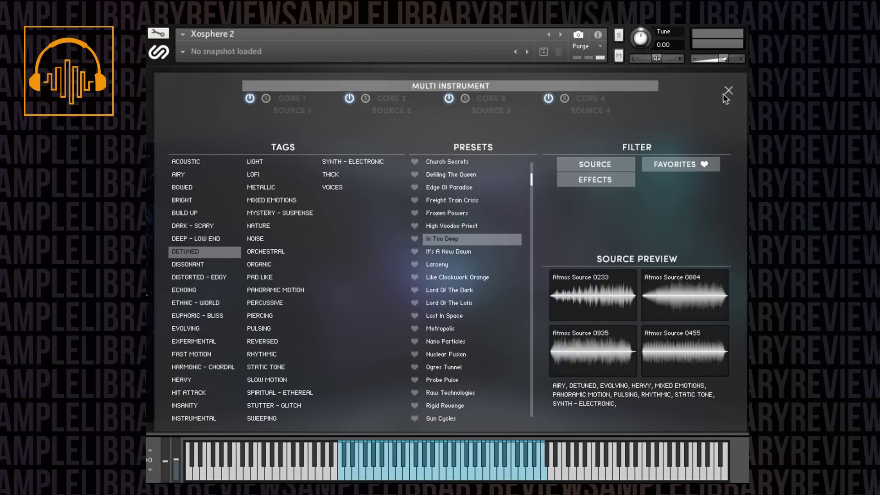
left_click(727, 94)
Step: View the Effects page of In Too Deep, return to the Core page, and look over the Detuned preset list without loading anything
left_click(416, 152)
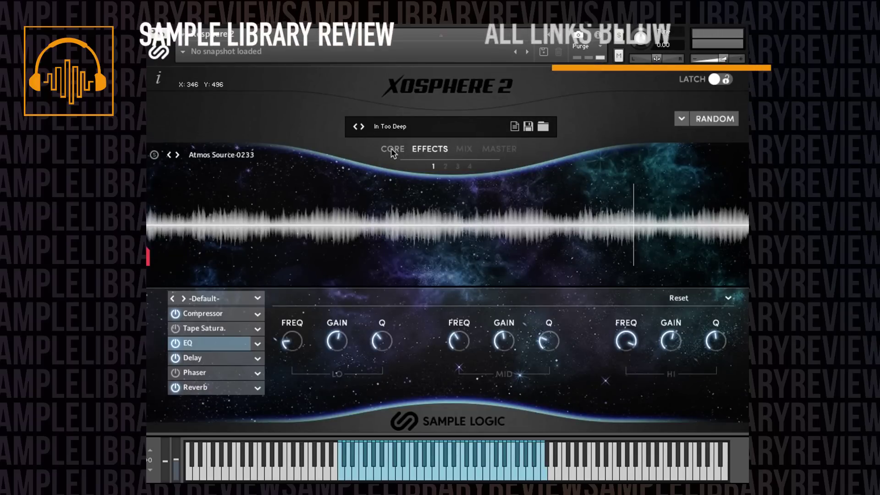
left_click(392, 149)
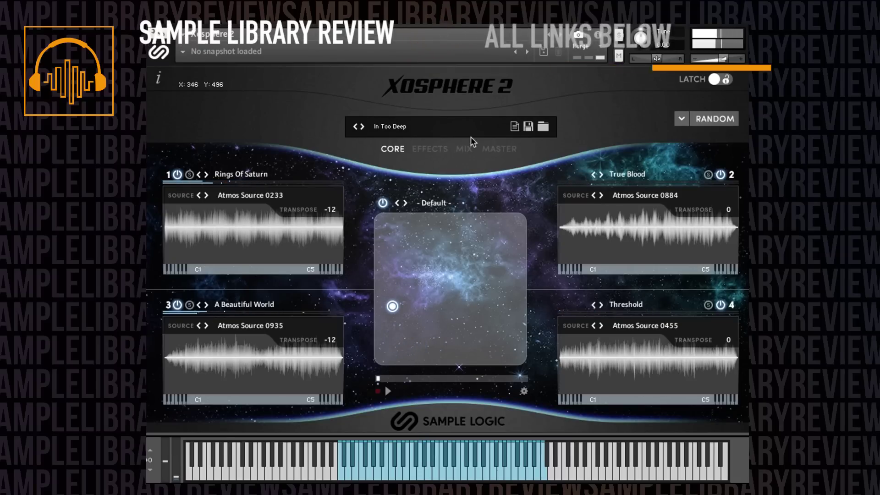
left_click(385, 129)
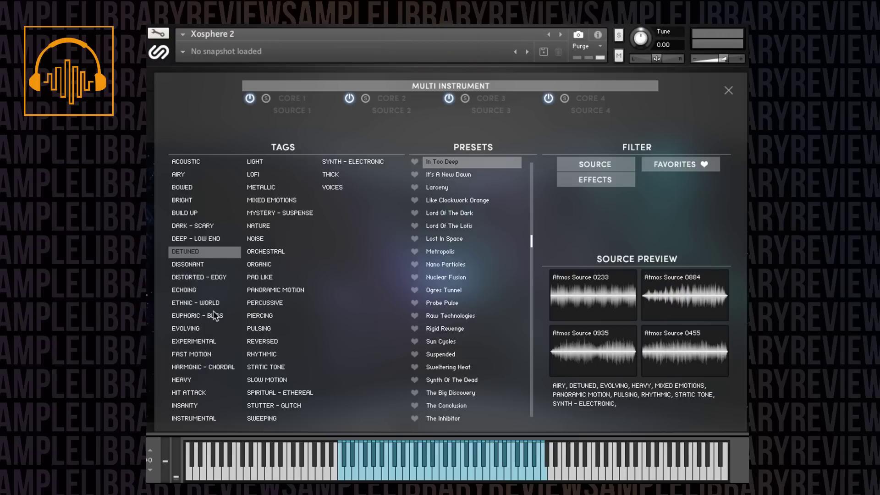
left_click(728, 92)
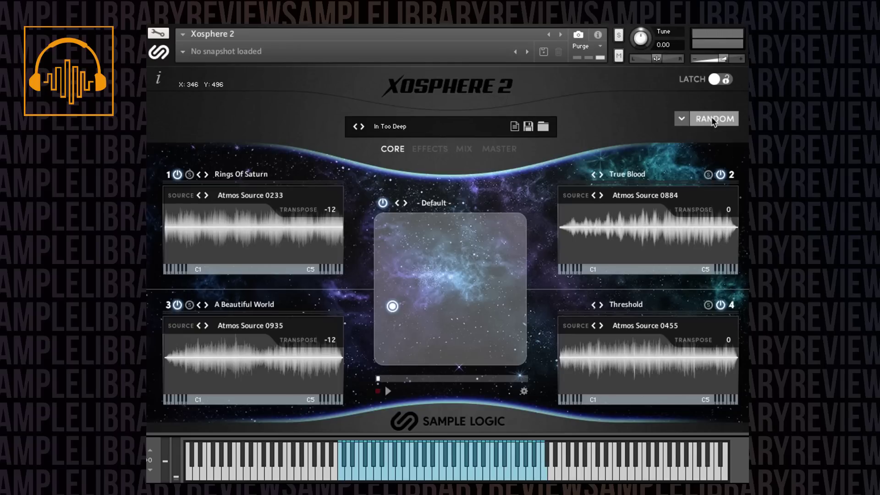
Step: Switch the preset filter from Detuned to Echoing, load Dirty Twills and close the browser
left_click(389, 129)
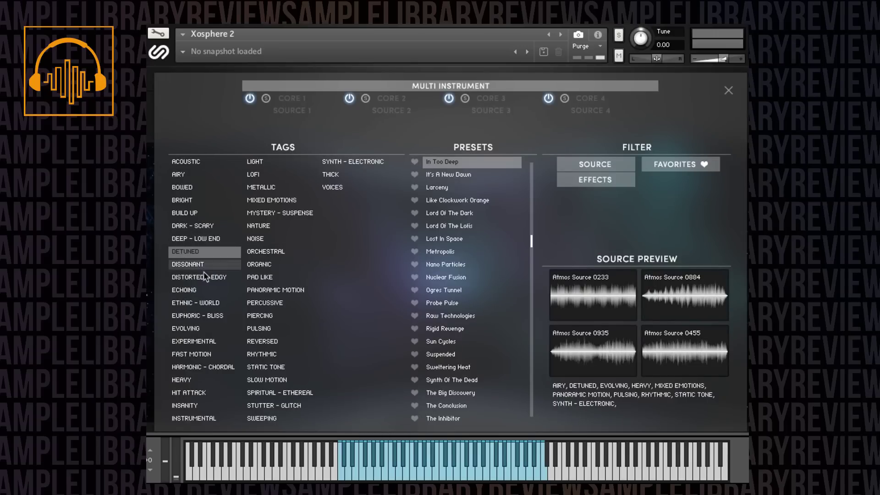
left_click(231, 290)
left_click(196, 252)
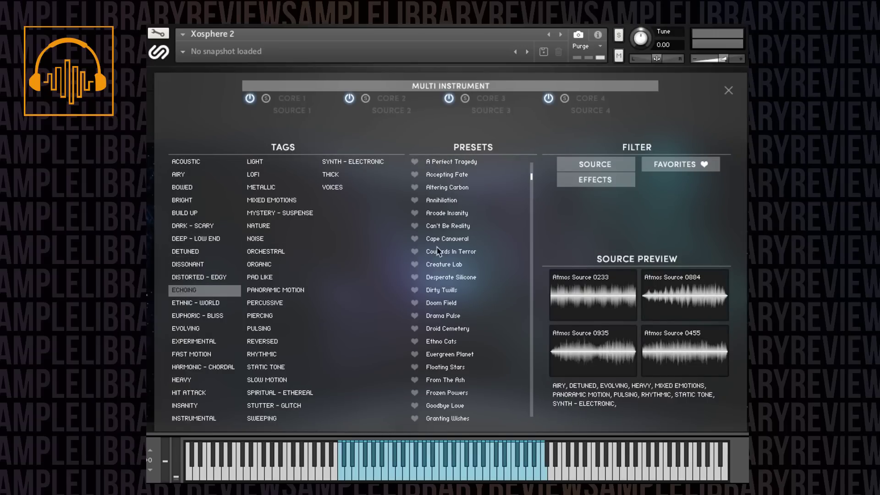
left_click(458, 290)
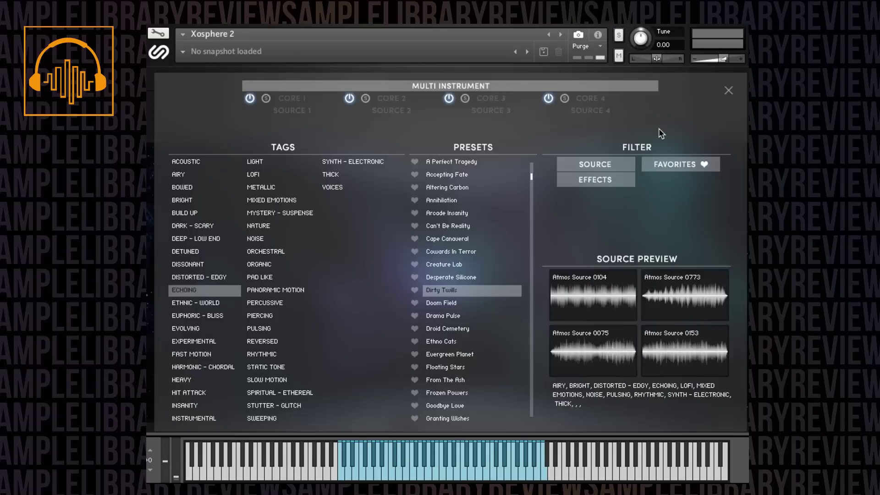
left_click(728, 91)
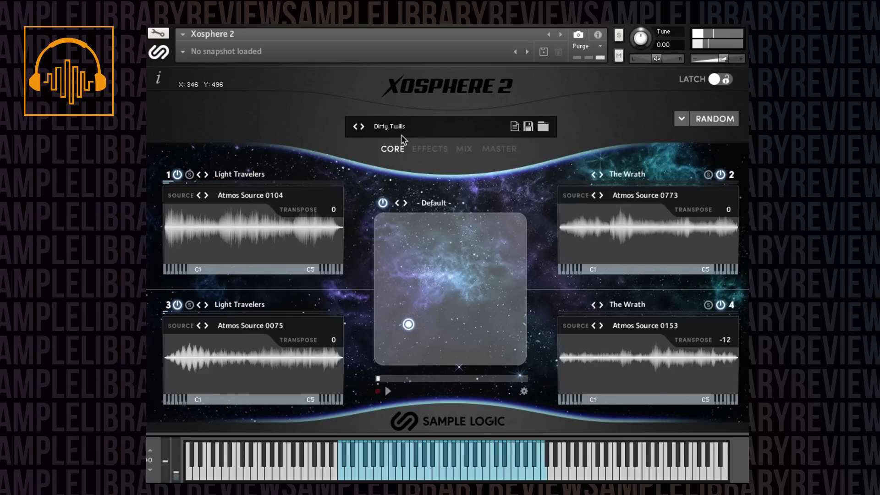
Step: Filter the presets by Ethnic - World instead of Echoing, load Ethno Cats and close the browser
left_click(390, 127)
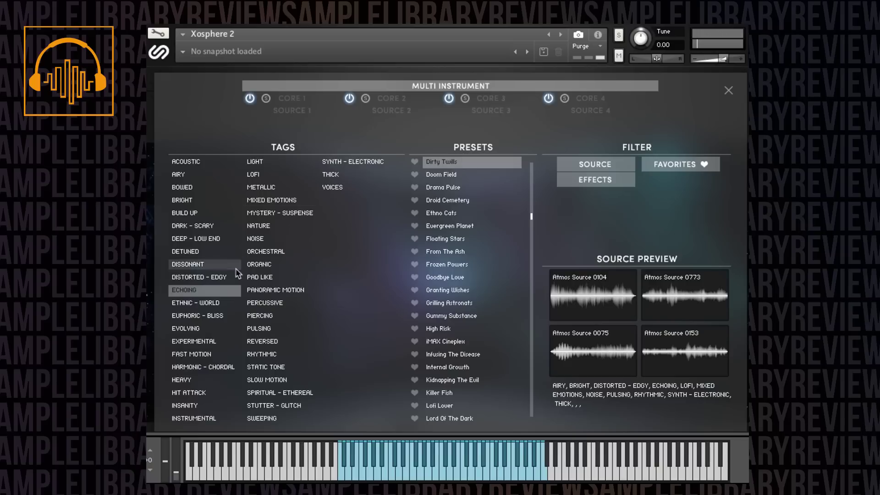
left_click(217, 301)
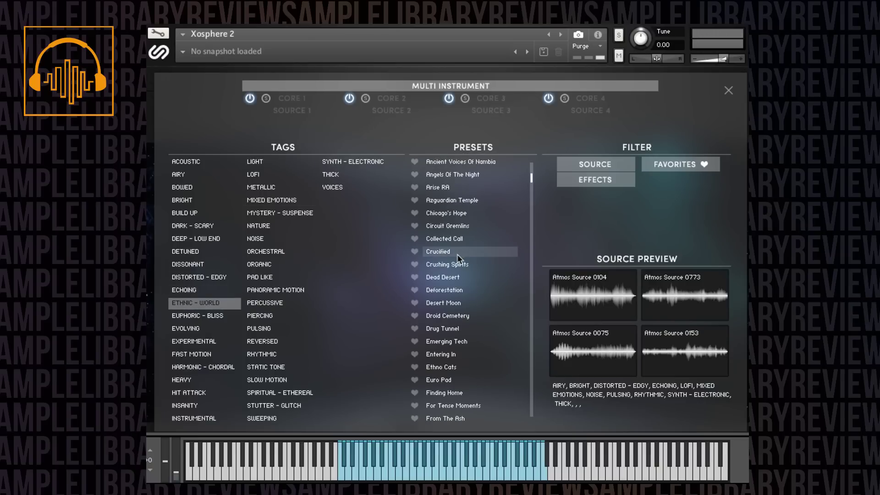
left_click(462, 328)
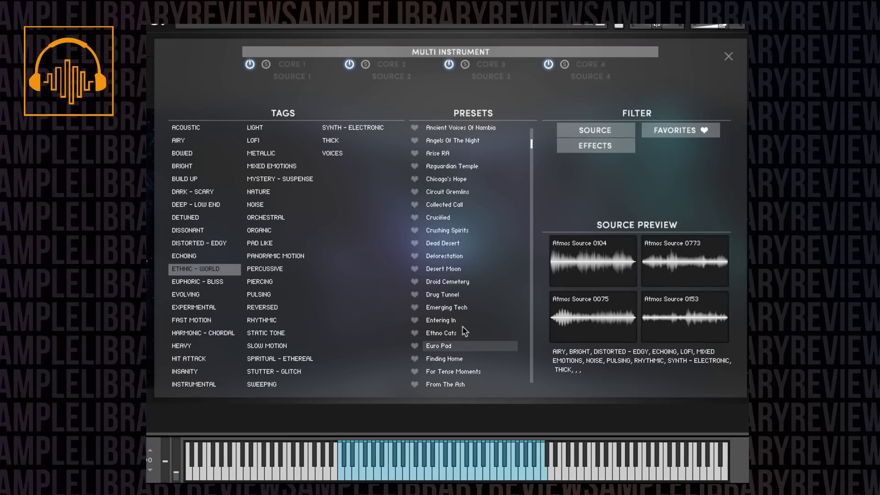
left_click(447, 333)
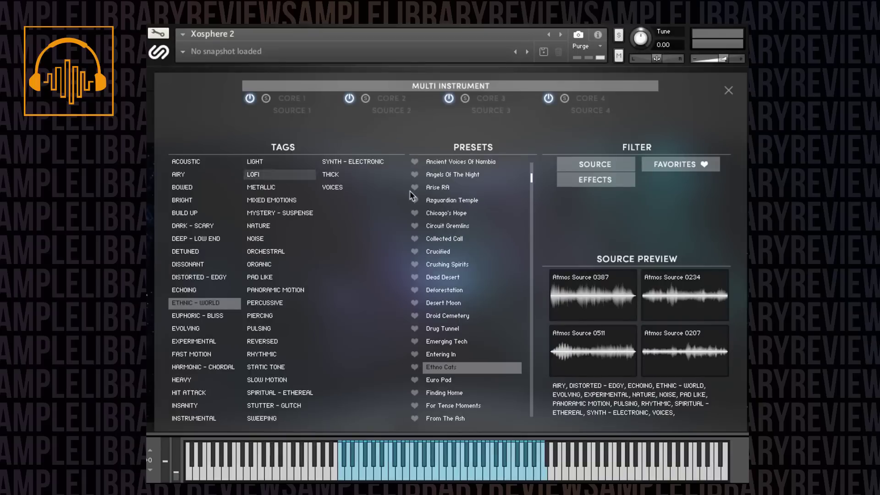
left_click(729, 91)
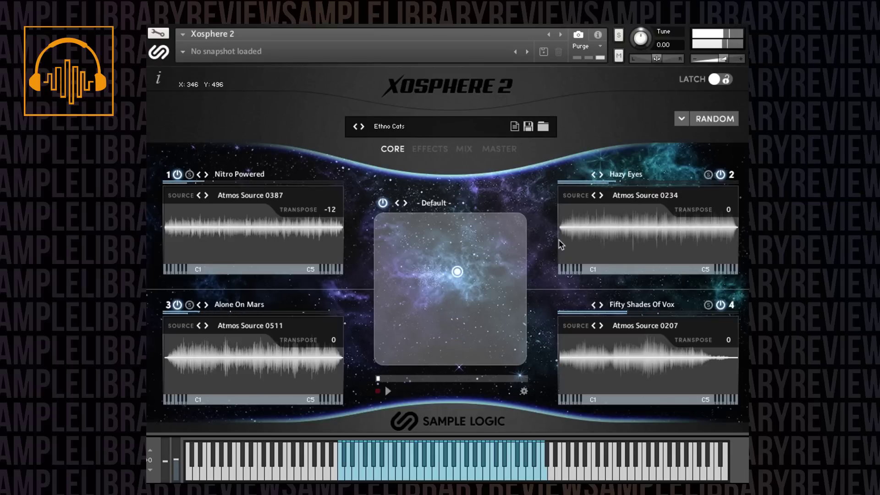
Step: Change the tag filter from Ethnic - World to Organic, load Chilling Encounter and close the browser
left_click(395, 131)
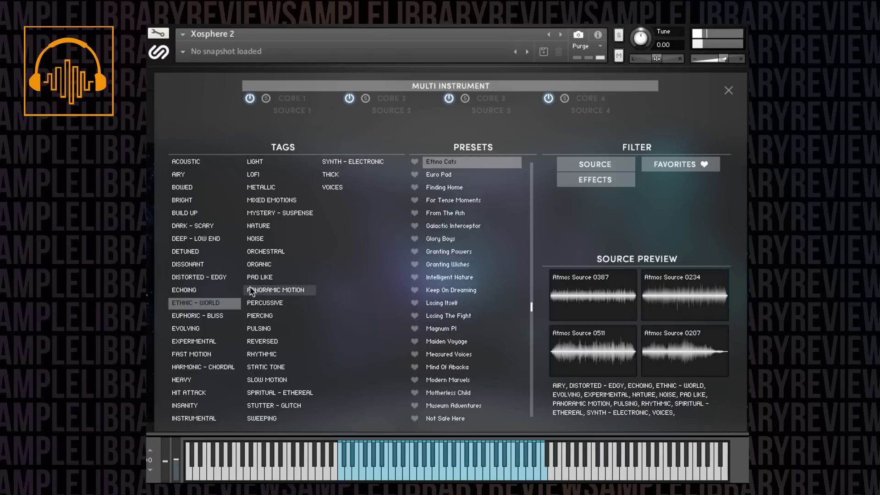
left_click(203, 302)
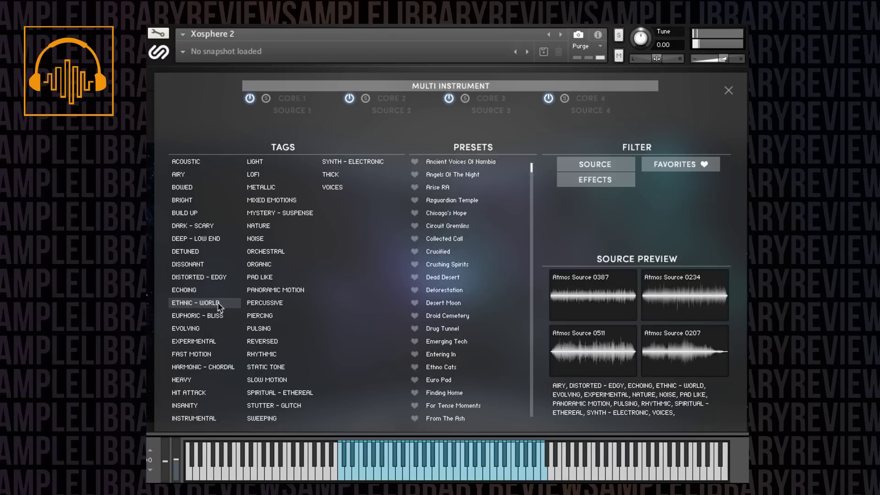
left_click(259, 265)
left_click(460, 224)
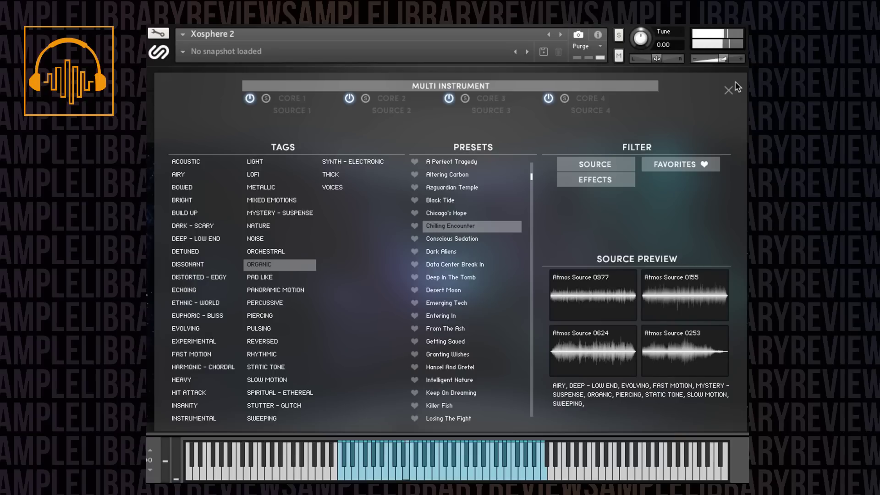
left_click(732, 96)
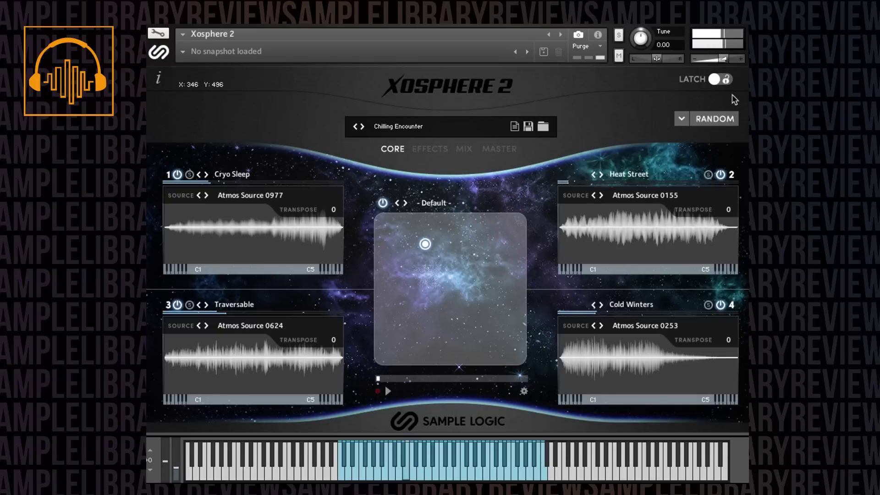
Step: Load Intelligent Nature from the Organic presets and close the browser
left_click(429, 128)
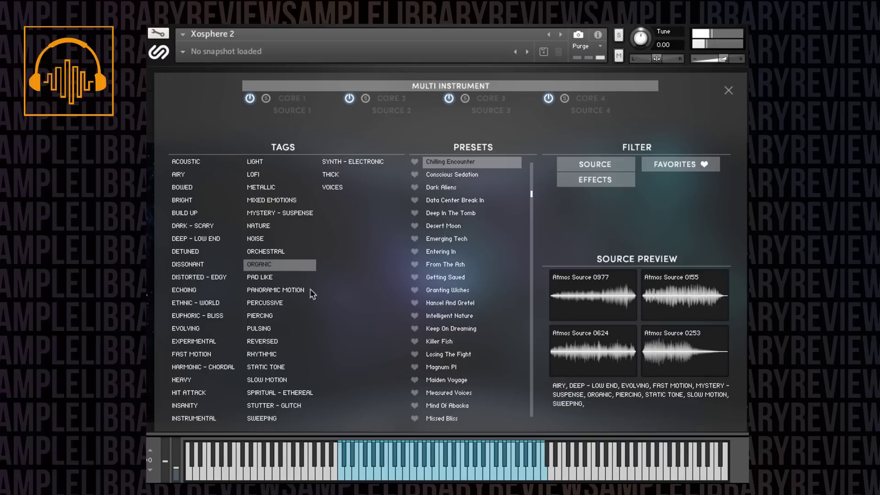
left_click(463, 315)
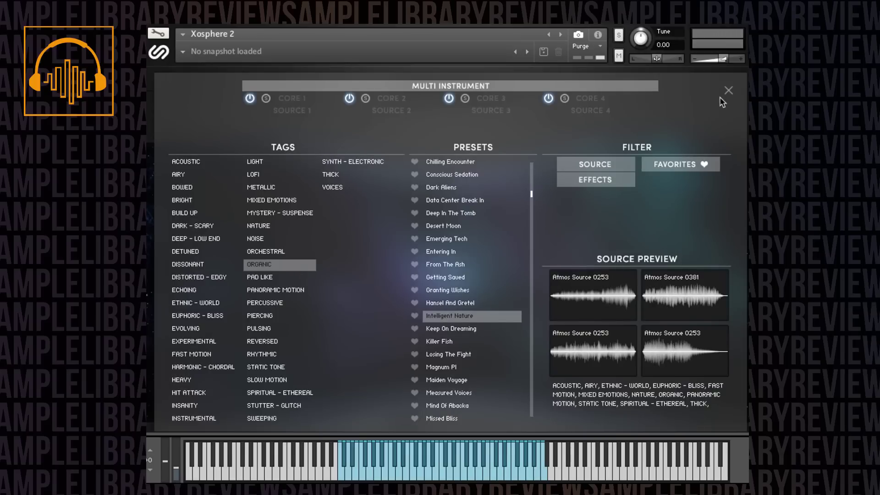
left_click(728, 91)
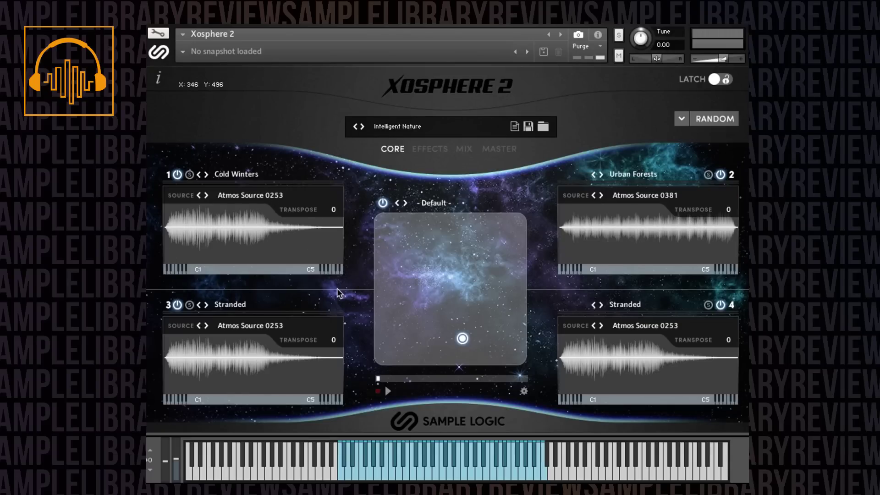
Step: Set the upper key limit of core 1 to D2 and the key range of core 3 to D2–G#2
left_click_drag(313, 269, 314, 315)
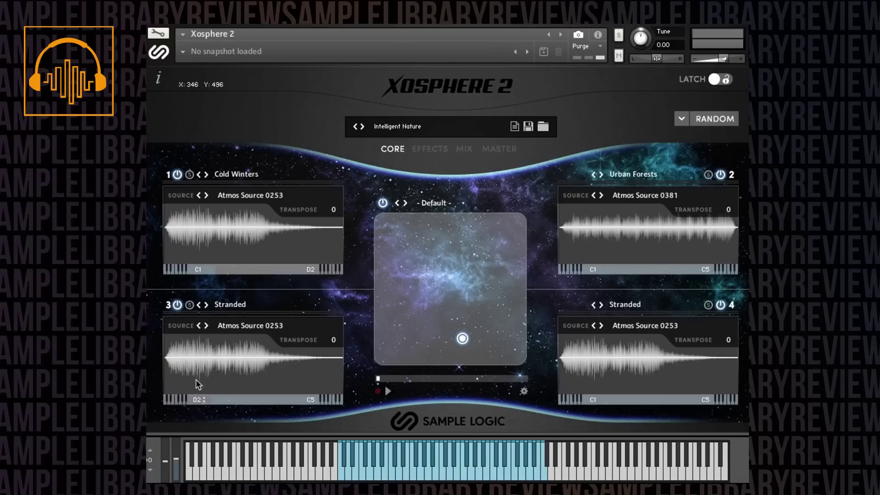
left_click_drag(196, 373, 196, 364)
left_click_drag(312, 417, 315, 439)
left_click_drag(312, 387, 312, 403)
Step: Set core 2's key range to G#2–F#3 and core 4's lower limit to F#3, with the XY pad's control point moved near the centre
left_click_drag(589, 261, 593, 238)
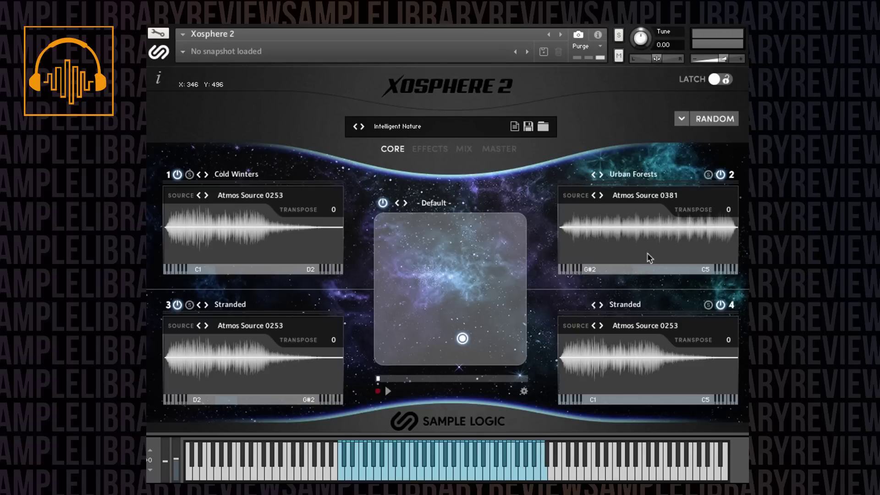
left_click_drag(703, 268, 708, 296)
left_click_drag(589, 389, 591, 359)
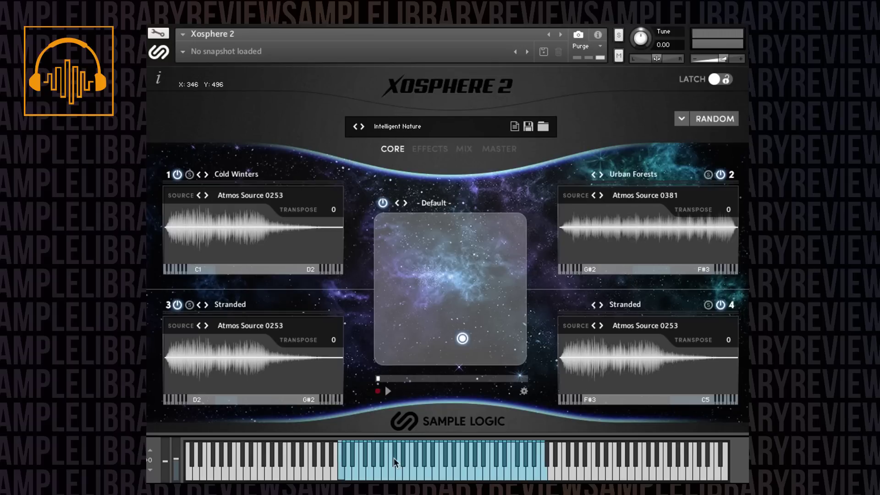
left_click_drag(462, 340, 444, 285)
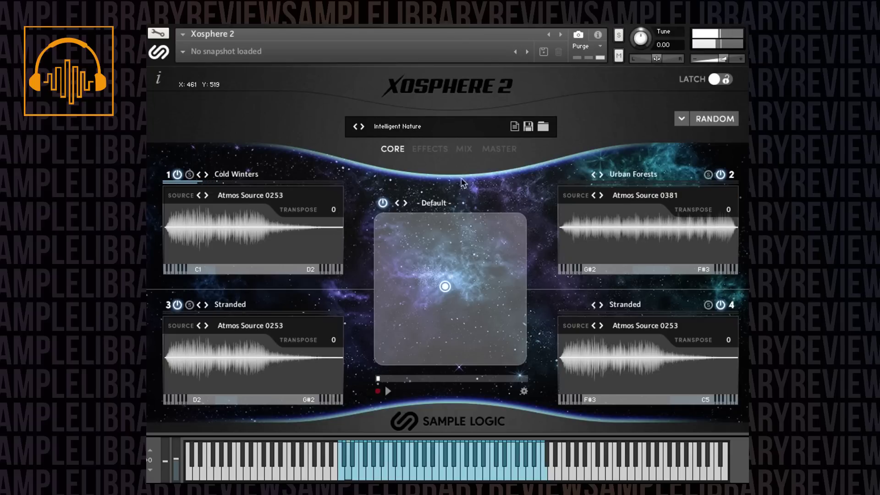
Step: Replace the Organic tag filter with Pulsing in the preset browser and load Blade Cycles
left_click(407, 131)
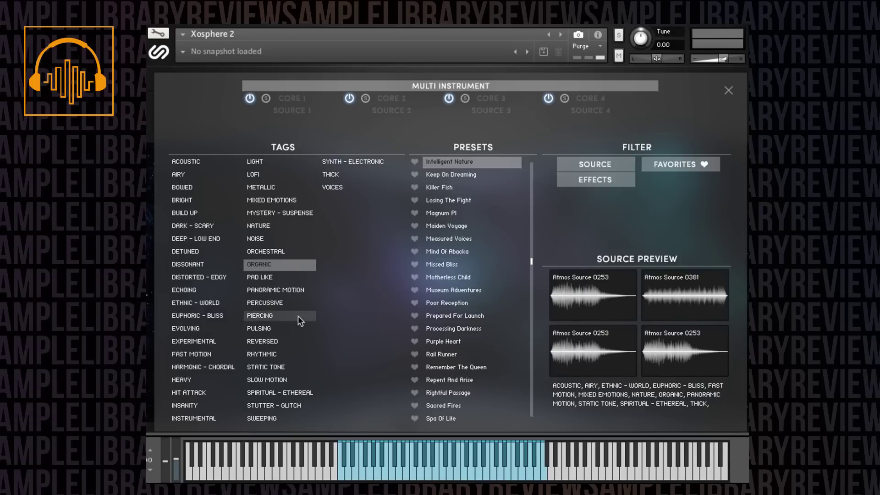
left_click(269, 330)
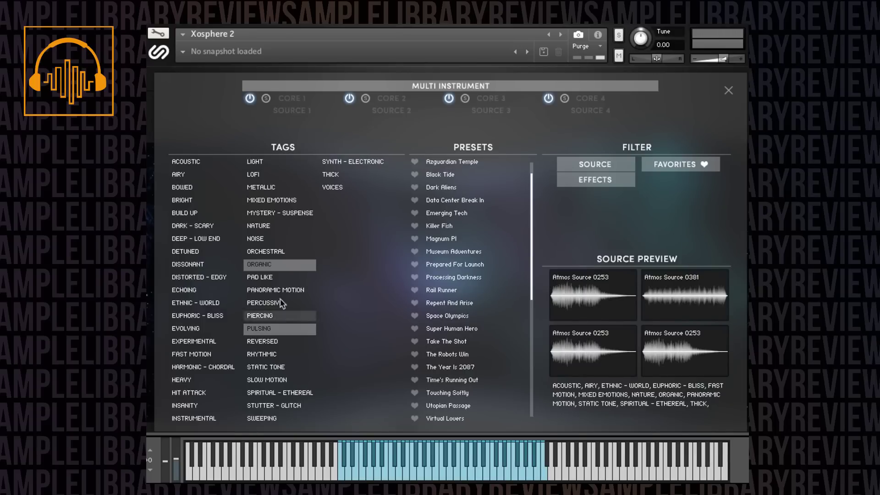
left_click(280, 266)
left_click(446, 275)
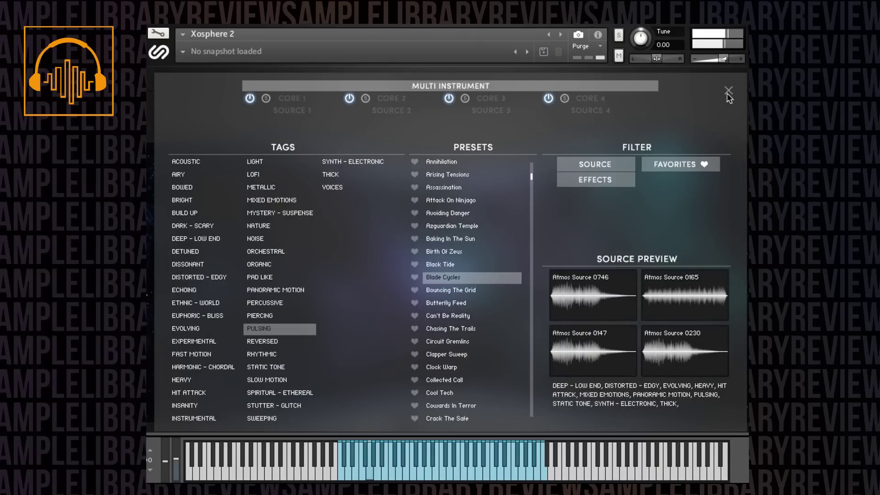
Step: Close the preset browser and move the XY pad's control point to the upper-right corner at X 1000, Y 1000
left_click(729, 91)
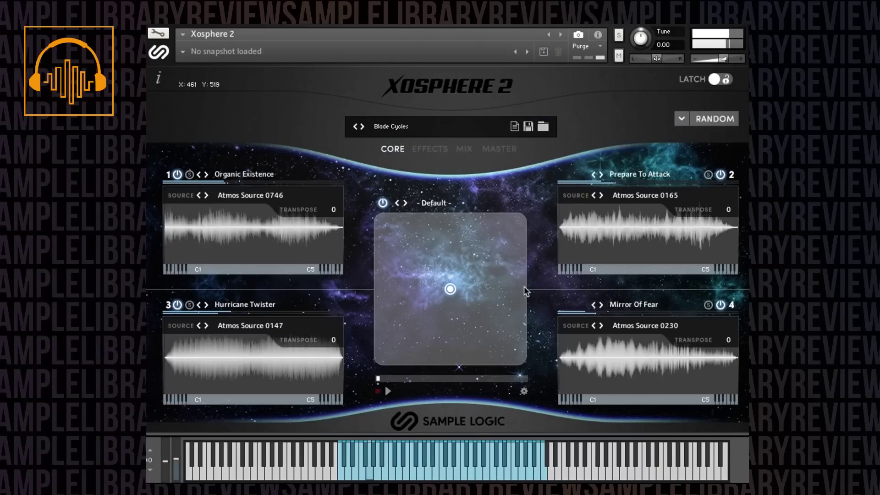
left_click_drag(450, 289, 521, 236)
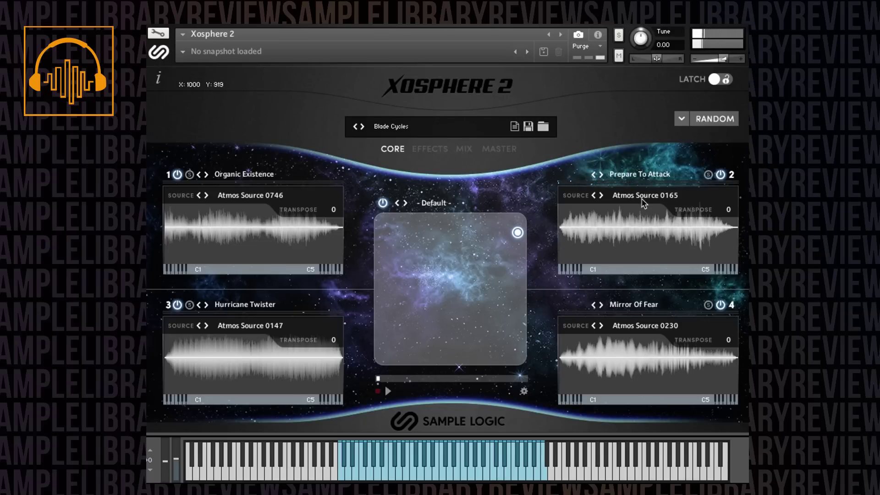
left_click(518, 224)
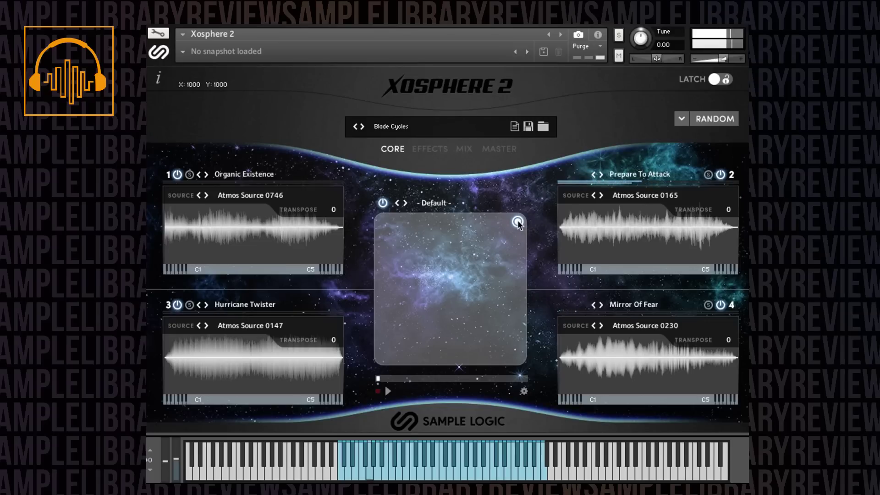
Step: Show the effects of core 2 and review its Compressor, Saturator and EQ settings
left_click(433, 148)
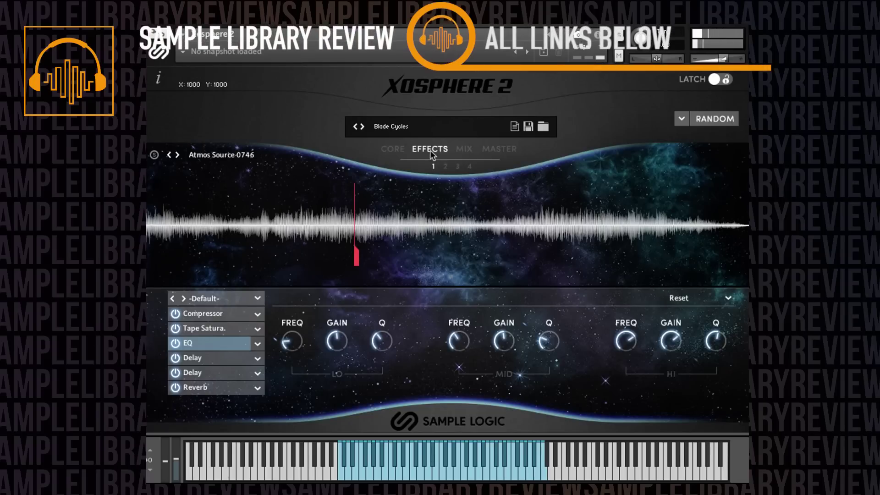
left_click(445, 167)
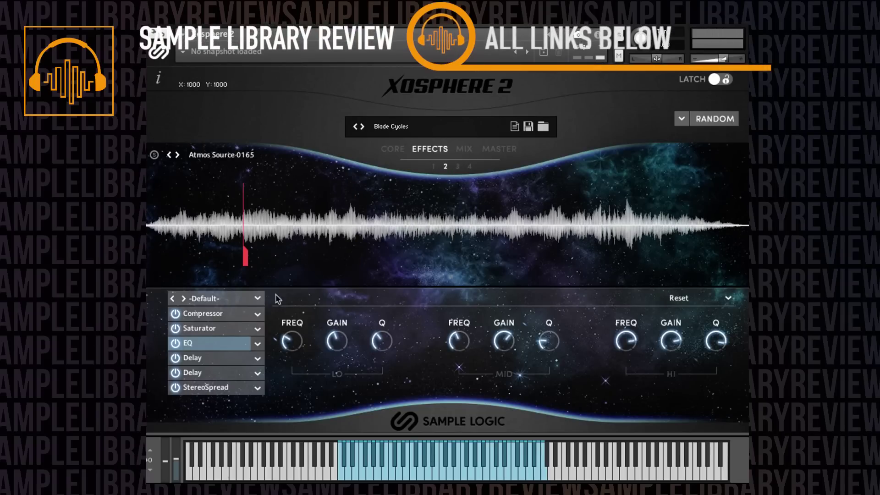
left_click(215, 314)
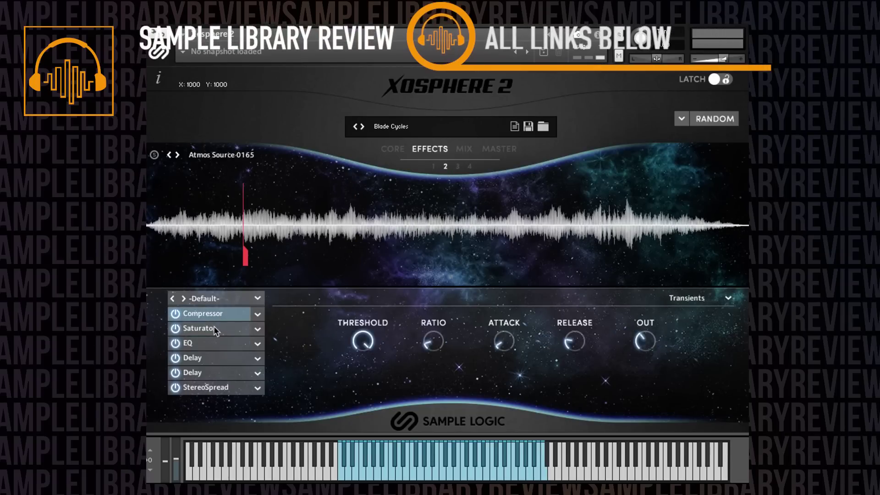
left_click(213, 328)
left_click(212, 341)
scroll(227, 368, "down", 3)
scroll(227, 368, "up", 3)
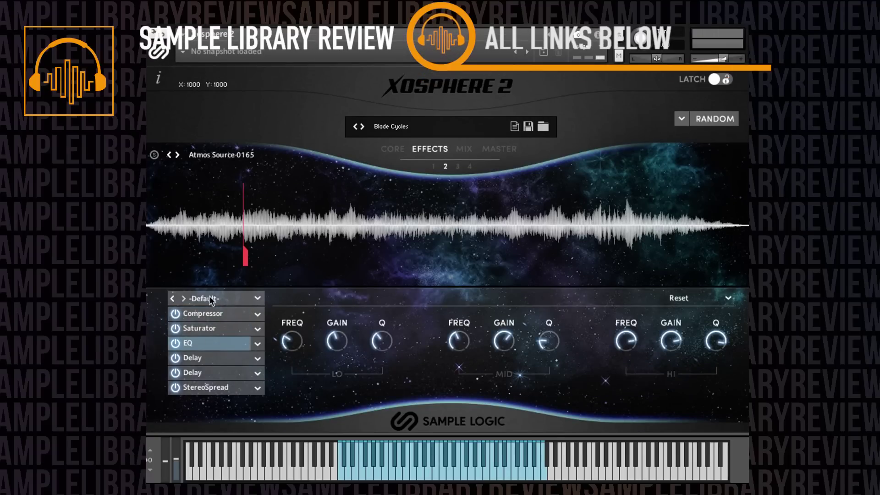
Step: Audition the effect chain presets Danger's Edge, Doubled Up, DJ Sweeper and Into The Echoes on core 2
left_click(256, 299)
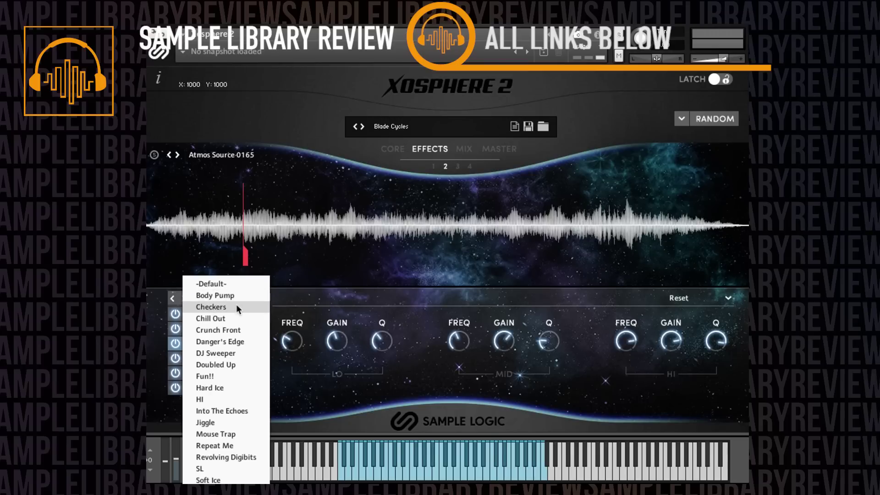
left_click(242, 340)
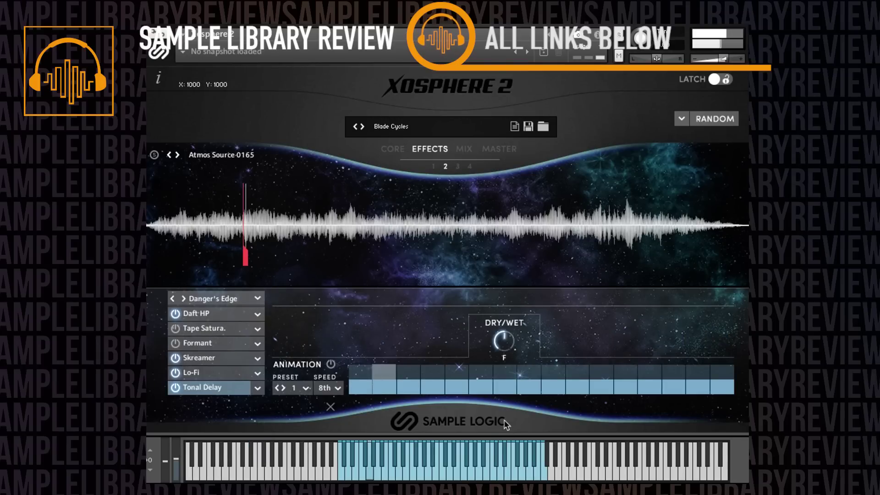
left_click(251, 297)
left_click(224, 364)
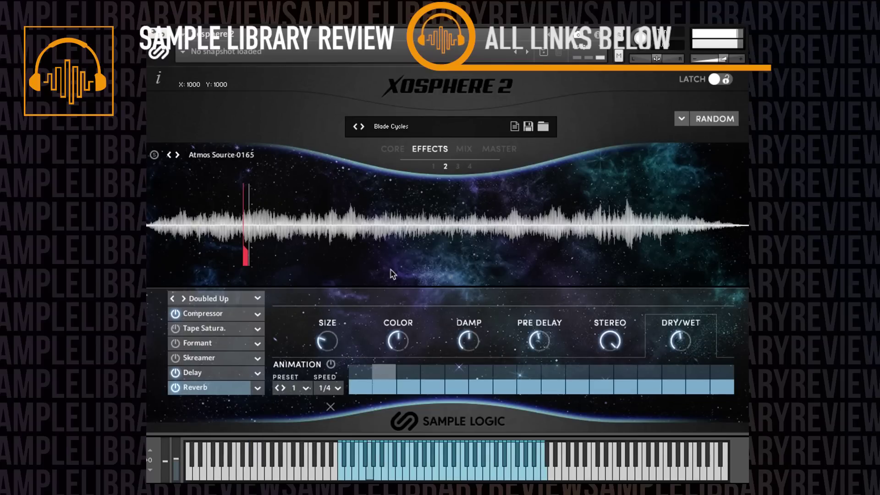
left_click(257, 297)
left_click(217, 353)
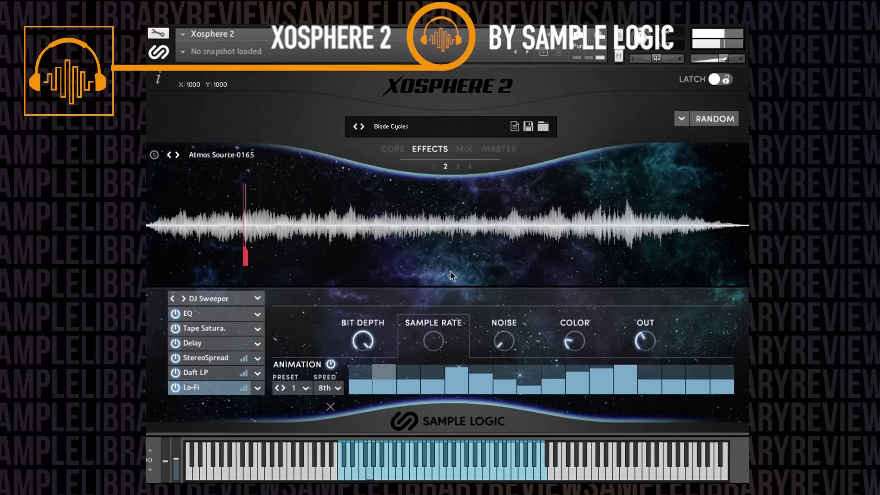
left_click(257, 298)
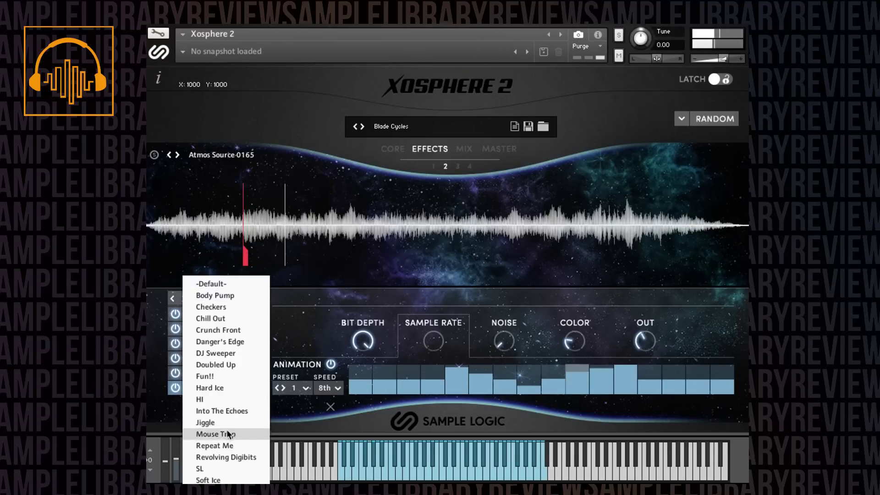
left_click(220, 411)
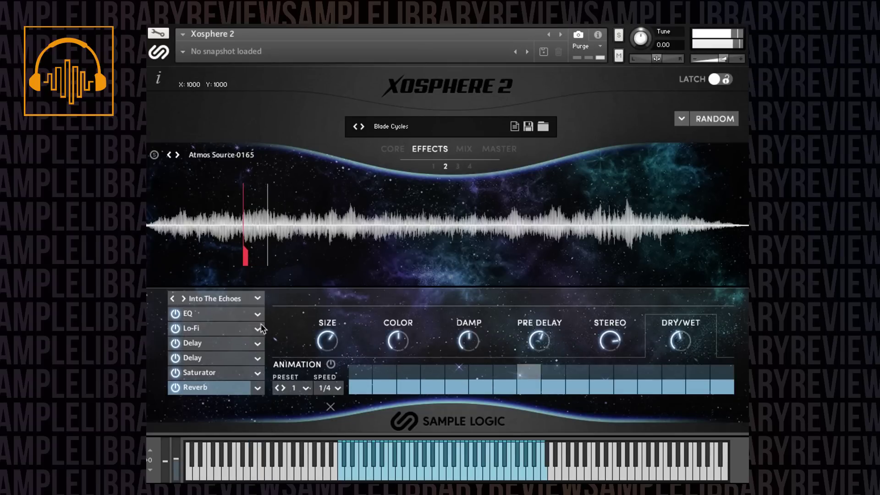
Step: Load the SL effect chain preset on core 2, vary Vowel's first animation steps and set its animation speed to 16th
left_click(257, 297)
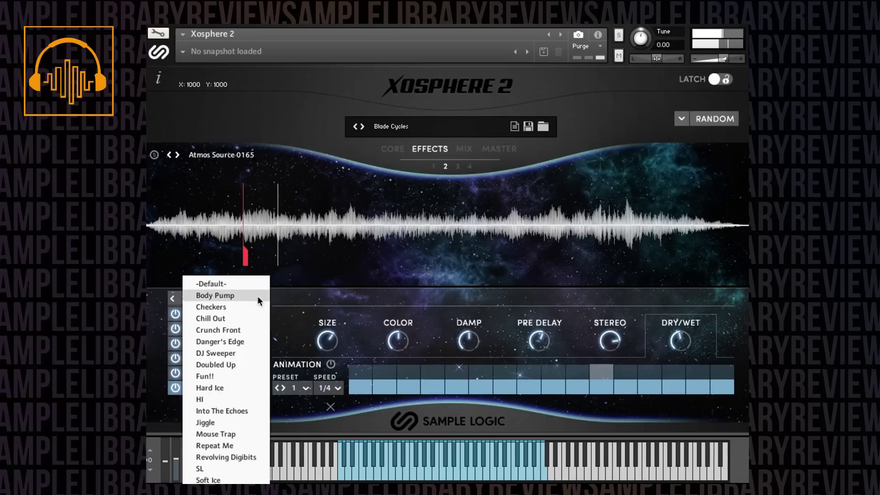
left_click(224, 468)
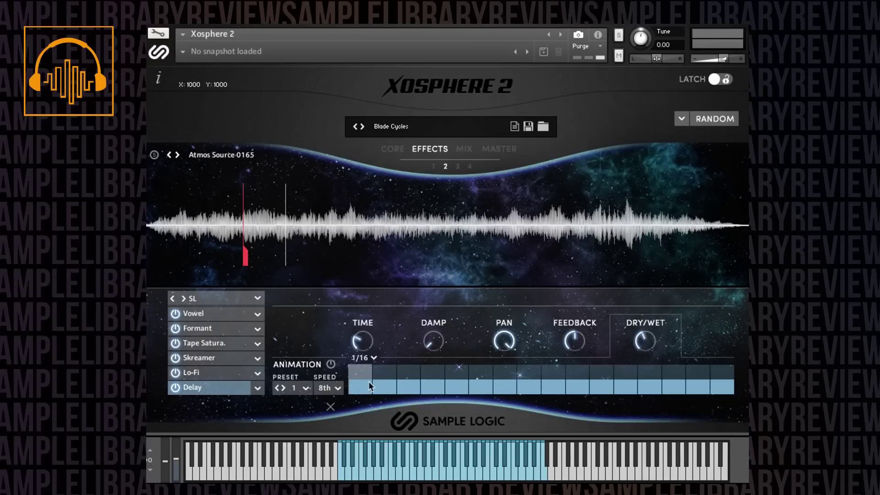
left_click(223, 316)
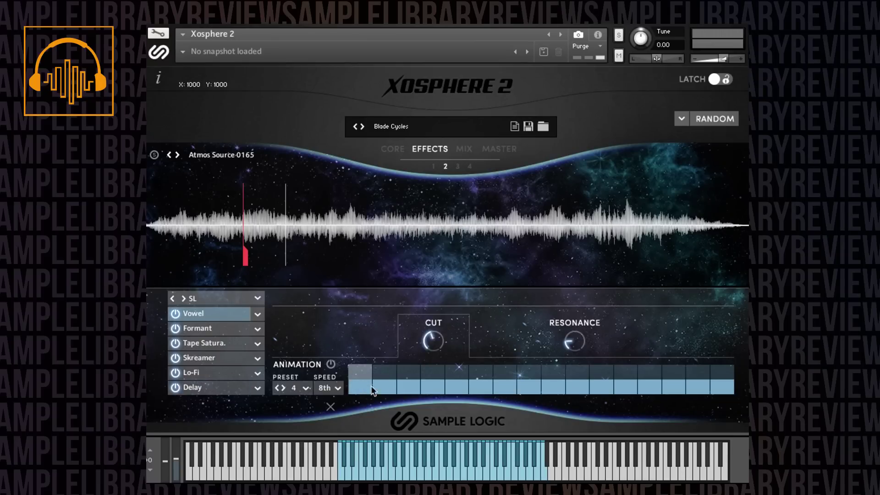
left_click_drag(383, 372, 435, 384)
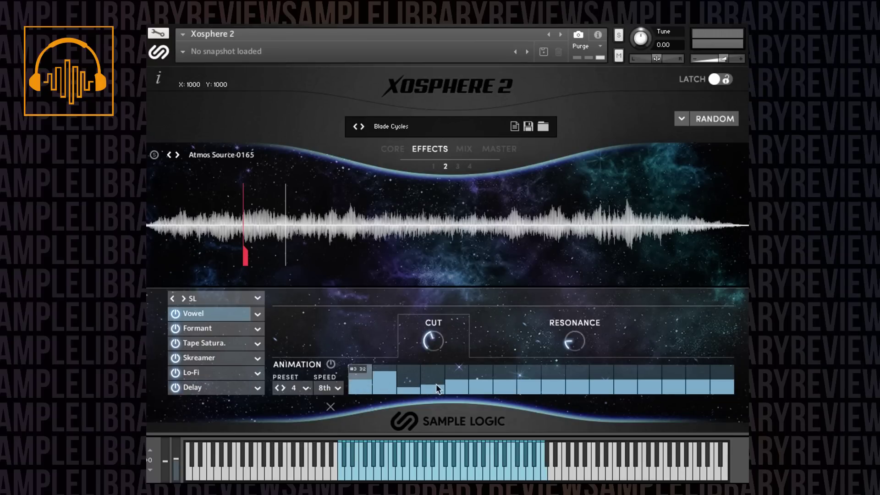
left_click(338, 389)
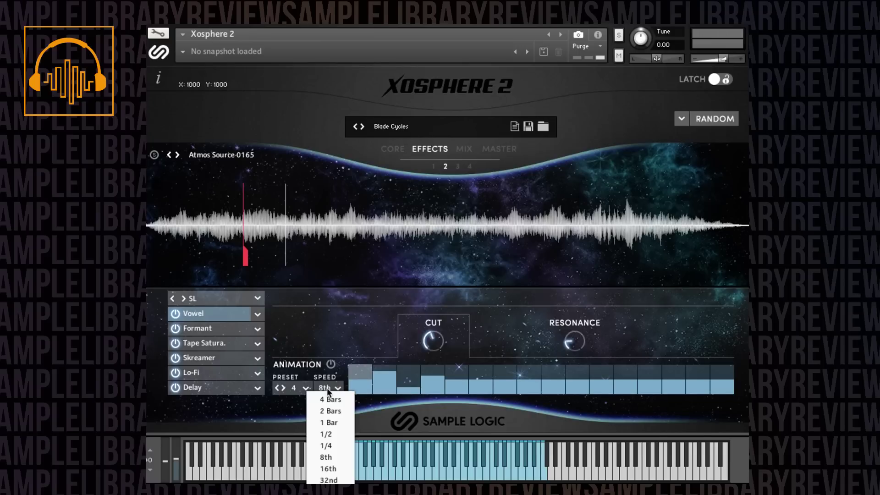
left_click(332, 473)
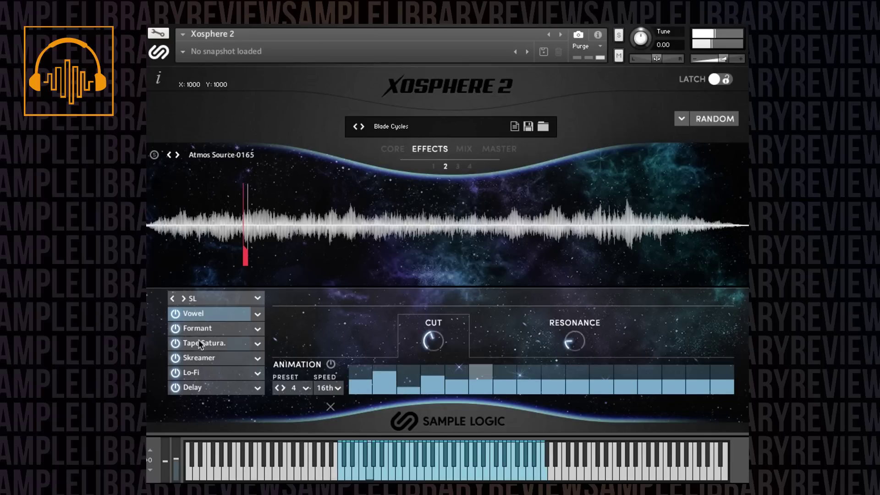
Step: Bypass Formant, Tape Saturator, Skreamer, Lo-Fi and Delay so only Vowel stays active in the chain
left_click(175, 328)
left_click(174, 358)
left_click(175, 373)
left_click(175, 387)
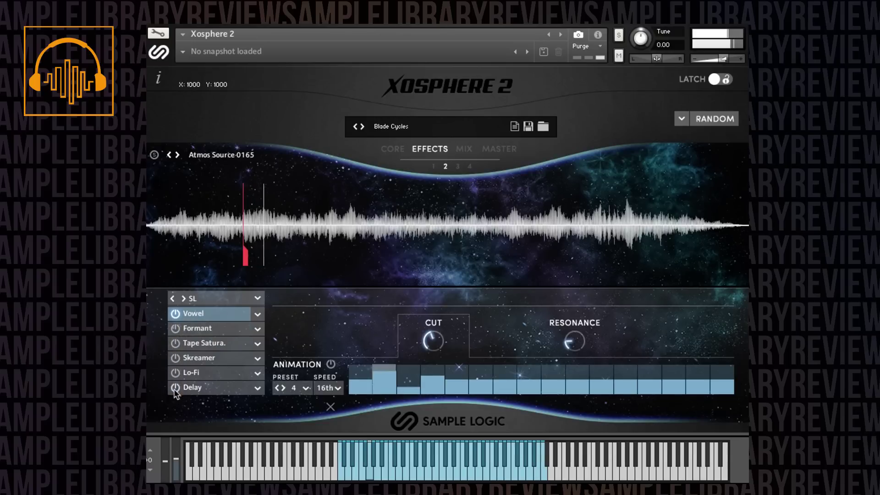
Step: Enable Vowel's Cut animation, draw varied heights across the remaining steps and raise the Resonance
left_click(331, 365)
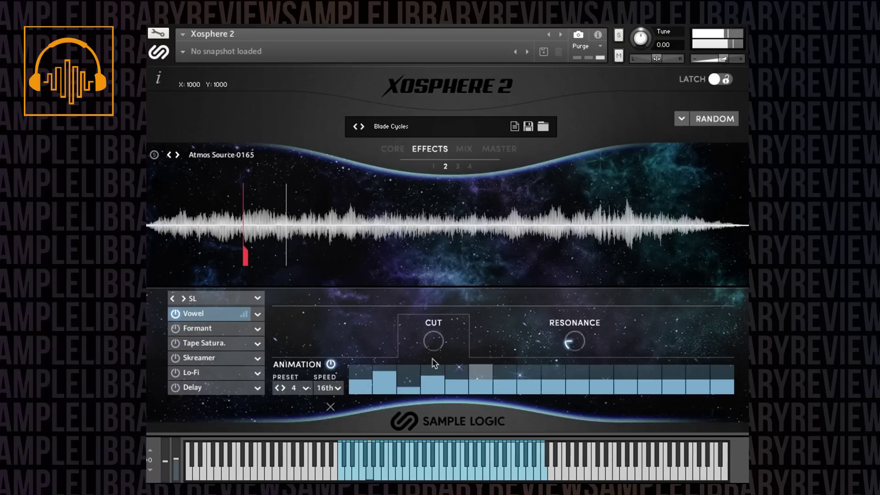
mouse_move(458, 381)
left_mouse_down()
mouse_move(548, 373)
mouse_move(618, 387)
mouse_move(674, 369)
mouse_move(726, 373)
left_mouse_up()
left_click_drag(573, 342, 575, 328)
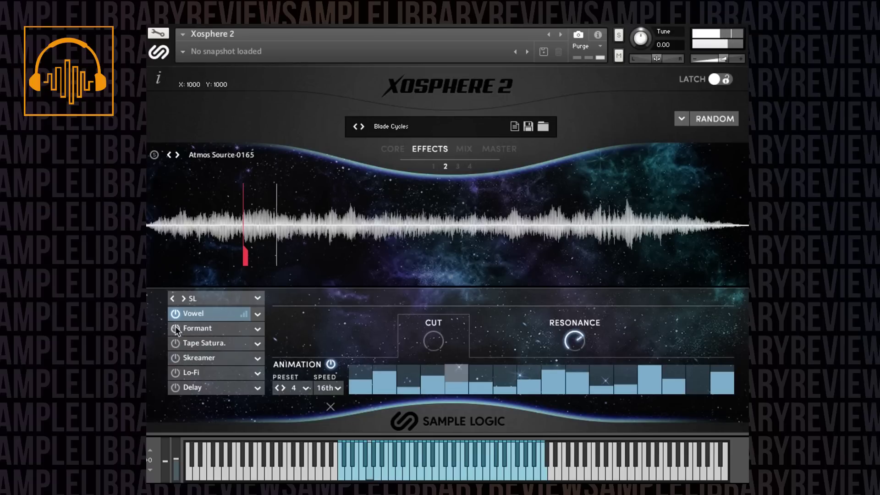
Step: Activate Formant, apply animation preset 11 to Talk with the animation enabled, and raise the Sharp amount
left_click(204, 327)
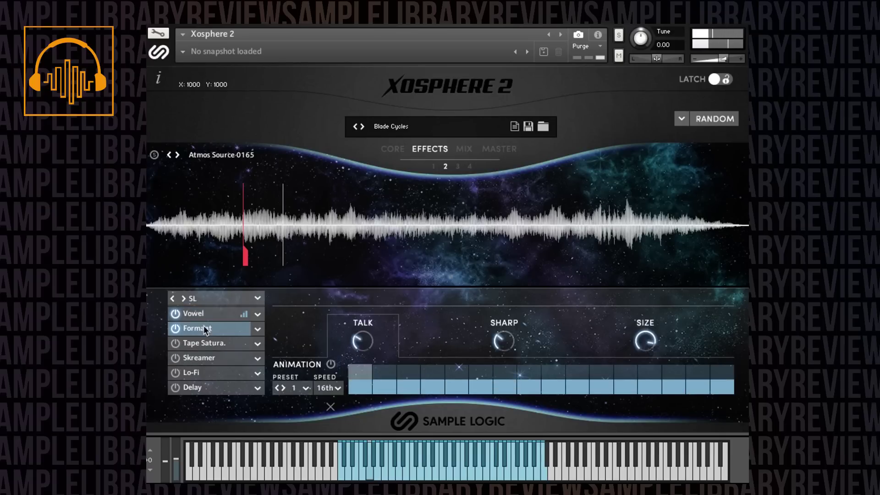
left_click(305, 388)
left_click(302, 456)
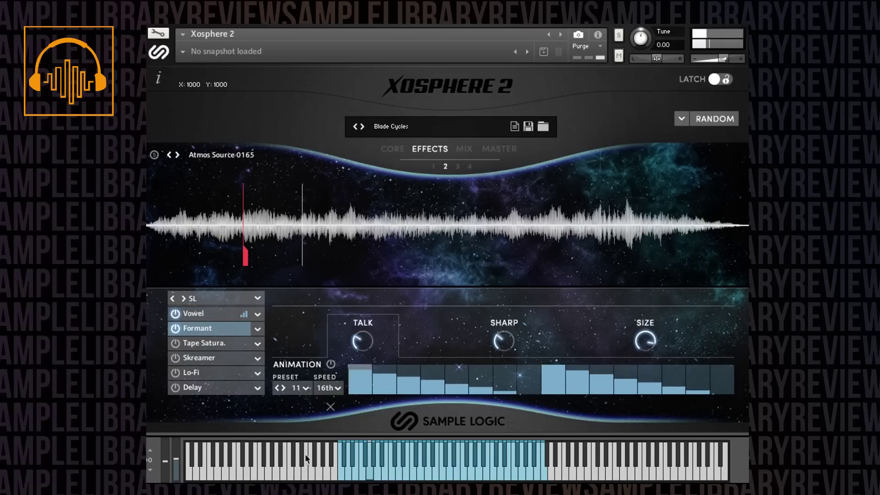
left_click(331, 364)
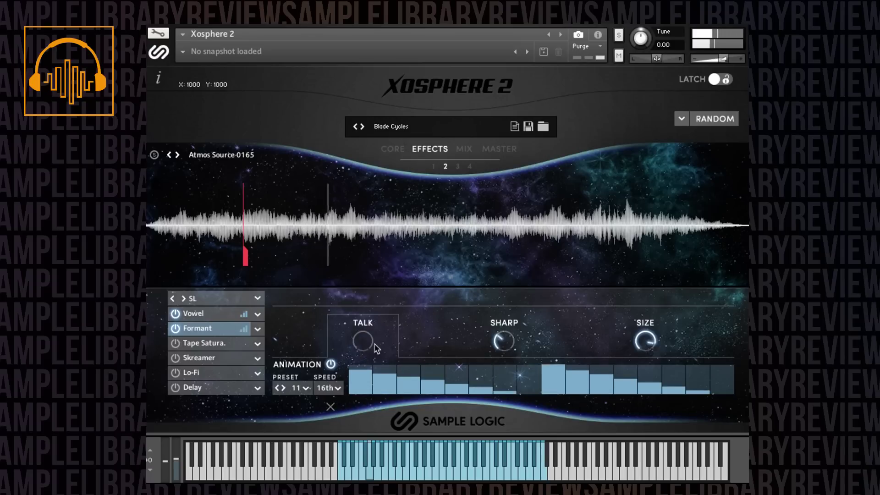
left_click_drag(499, 333, 514, 310)
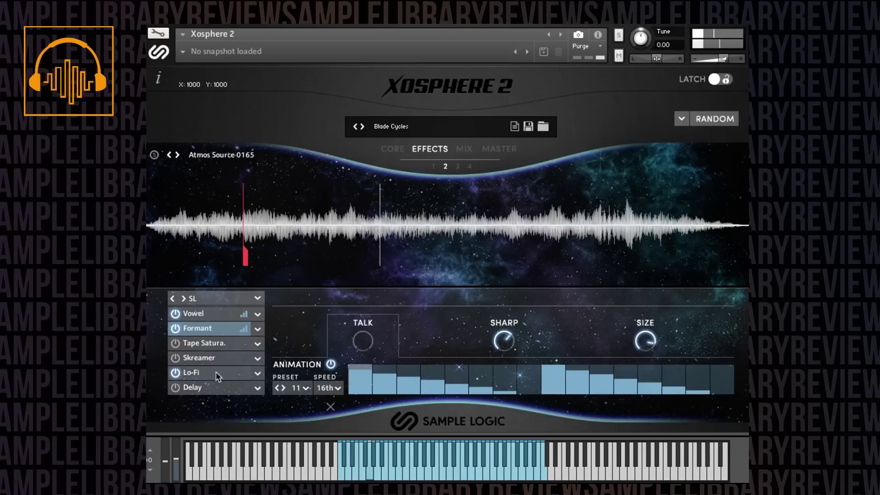
Step: Draw a varied Lo-Fi animation pattern, set Out to 5.9 and Sample Rate to 23.2k, lower Color, and bypass Lo-Fi
left_click(174, 372)
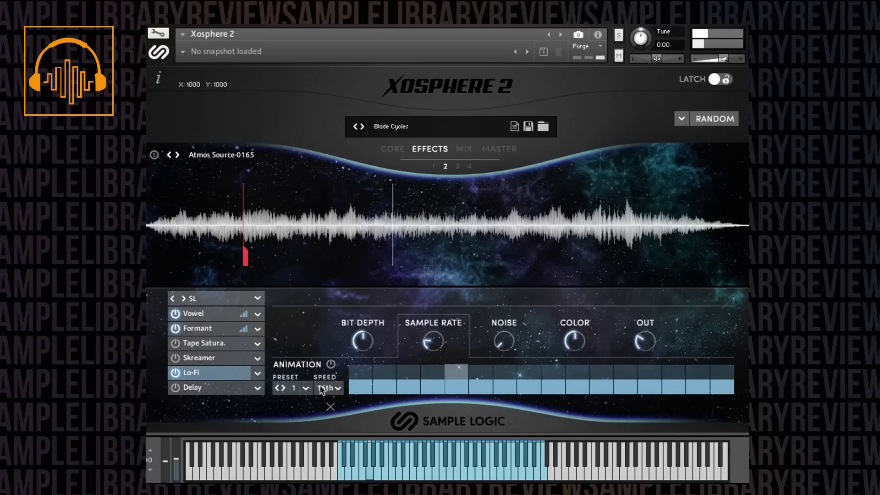
mouse_move(409, 380)
left_mouse_down()
mouse_move(424, 400)
mouse_move(631, 384)
mouse_move(699, 390)
left_mouse_up()
mouse_move(430, 344)
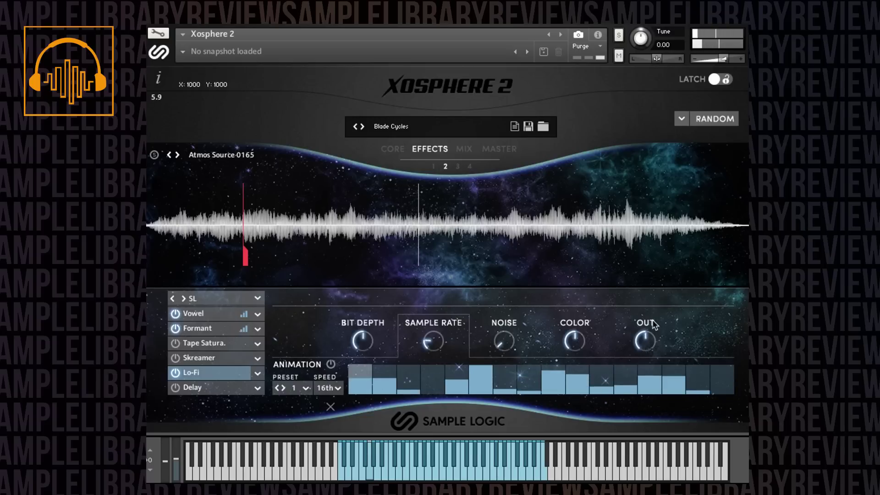
left_click_drag(430, 344, 436, 300)
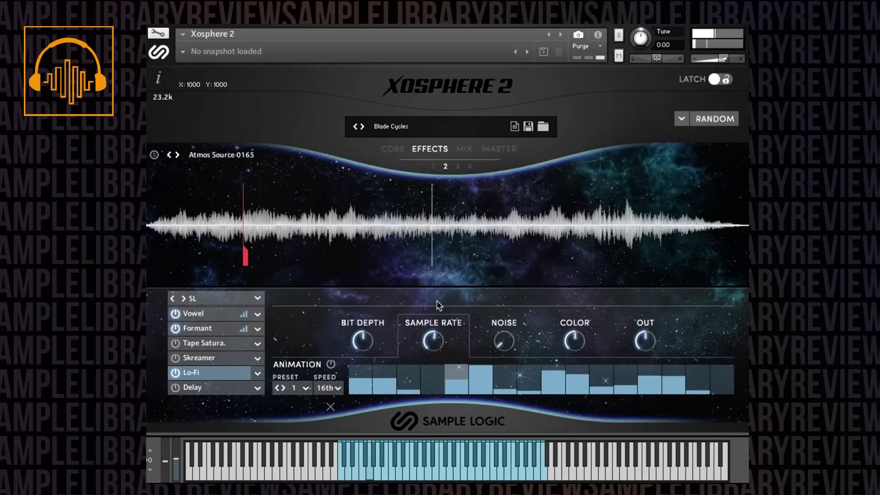
mouse_move(506, 337)
mouse_move(575, 340)
left_click_drag(579, 341, 572, 356)
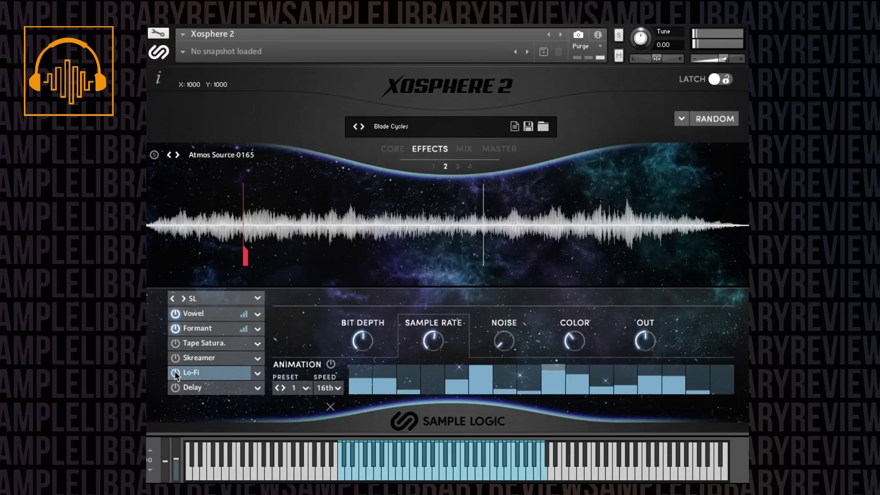
Step: Compare the sound with Vowel and Formant bypassed and active, and look through the effect chain presets
left_click(174, 313)
left_click(175, 328)
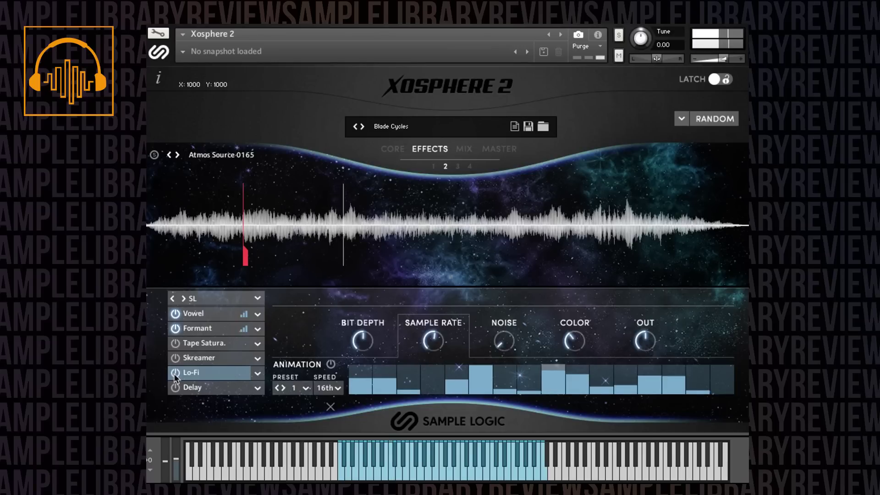
left_click(250, 298)
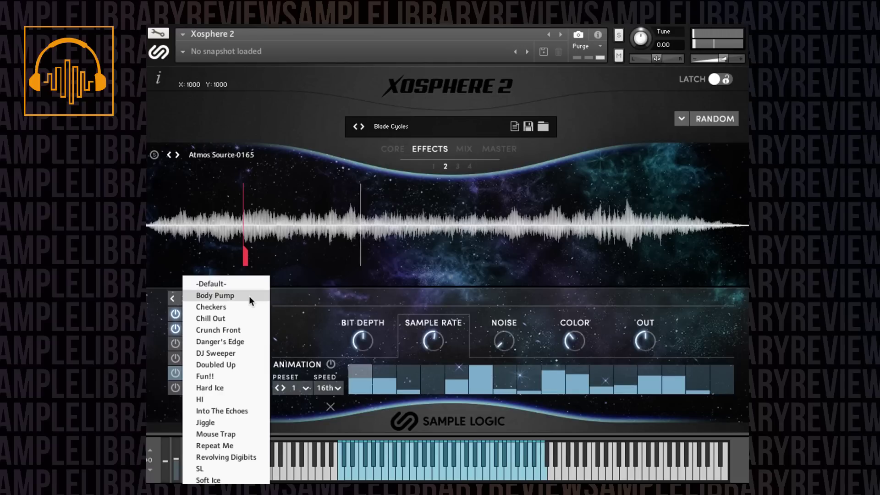
left_click(310, 293)
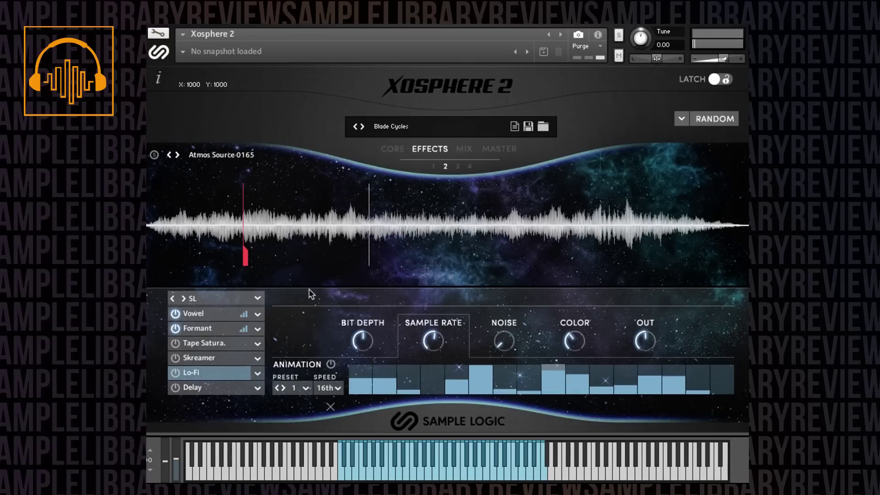
Step: Replace Vowel with Pitch Shift in the first effect slot and draw a varied pitch animation pattern across the steps
left_click(258, 313)
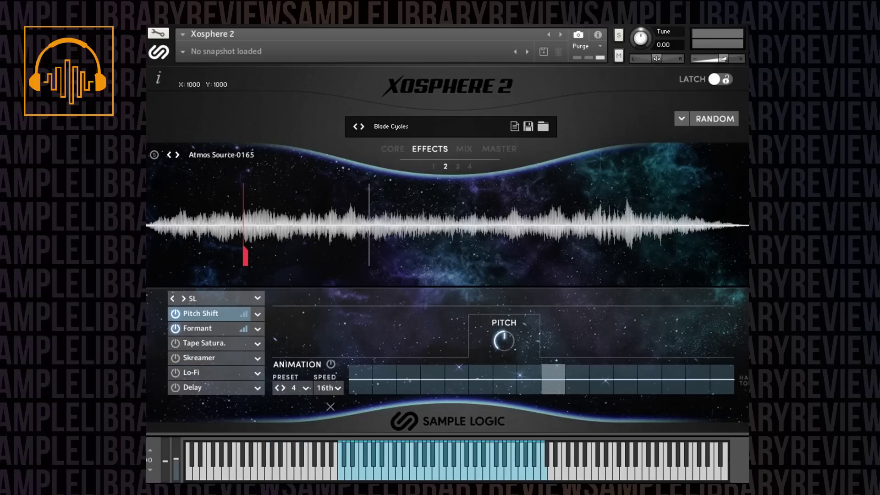
left_click_drag(360, 369, 697, 380)
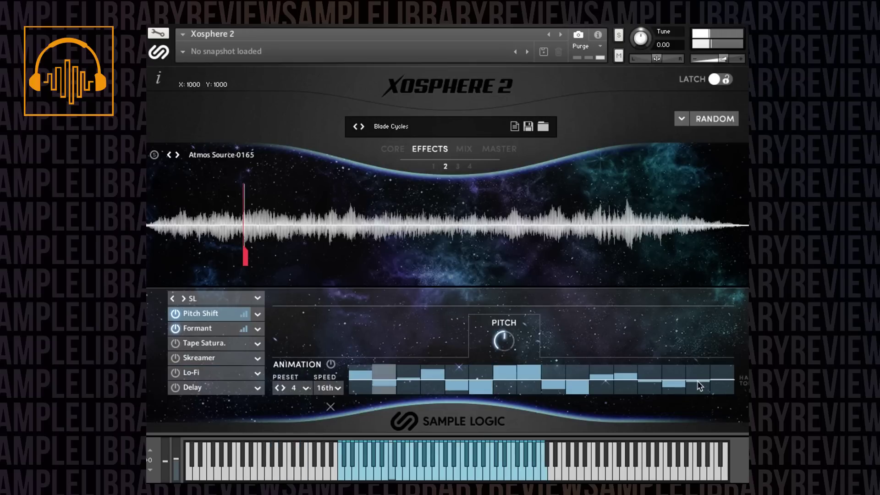
Step: Enable the Pitch Shift animation and redraw the pitch values of its last steps
left_click(331, 364)
mouse_move(664, 385)
left_mouse_down()
mouse_move(705, 387)
mouse_move(733, 372)
left_mouse_up()
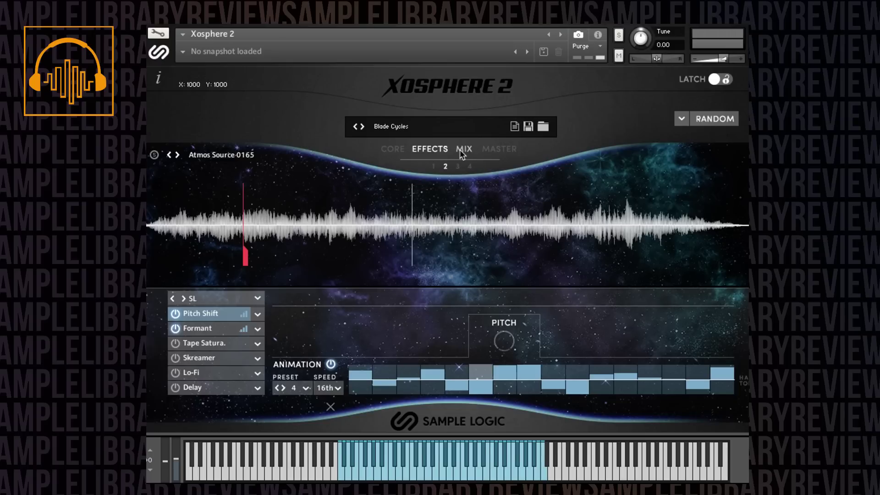
Step: Activate the volume LFO for core 1 in the mix settings and change its waveform to a triangle shape
left_click(396, 151)
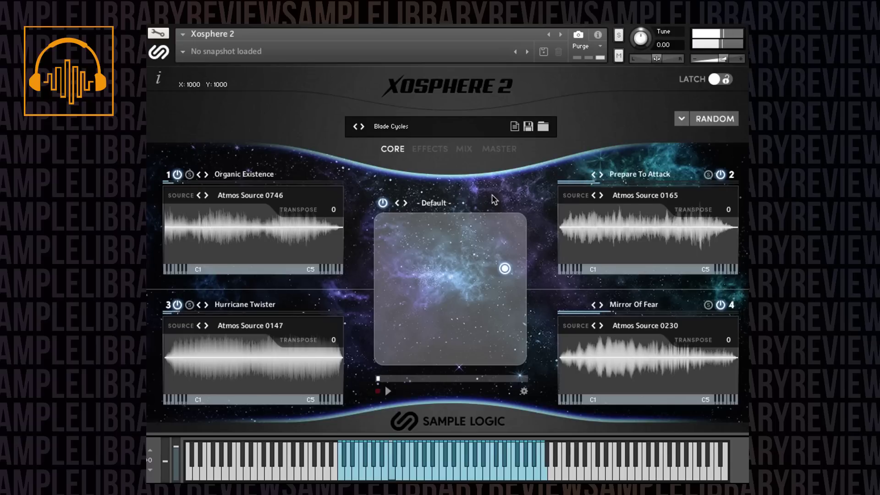
left_click(464, 151)
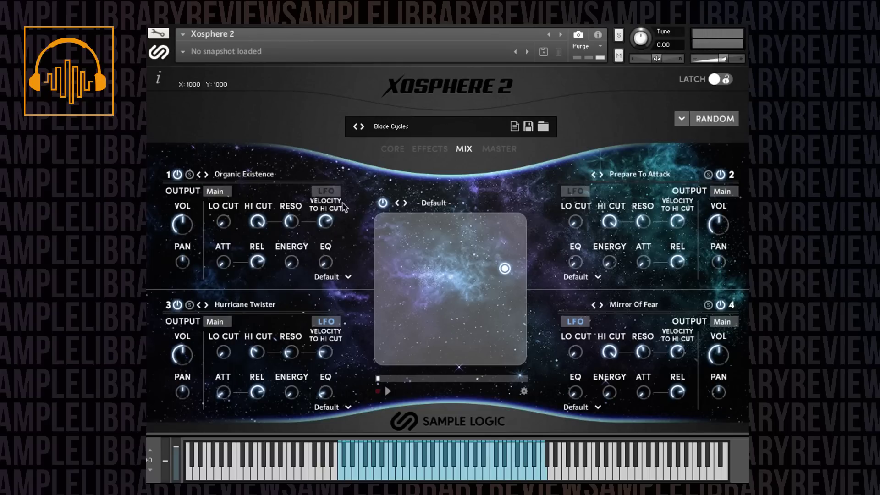
left_click(326, 191)
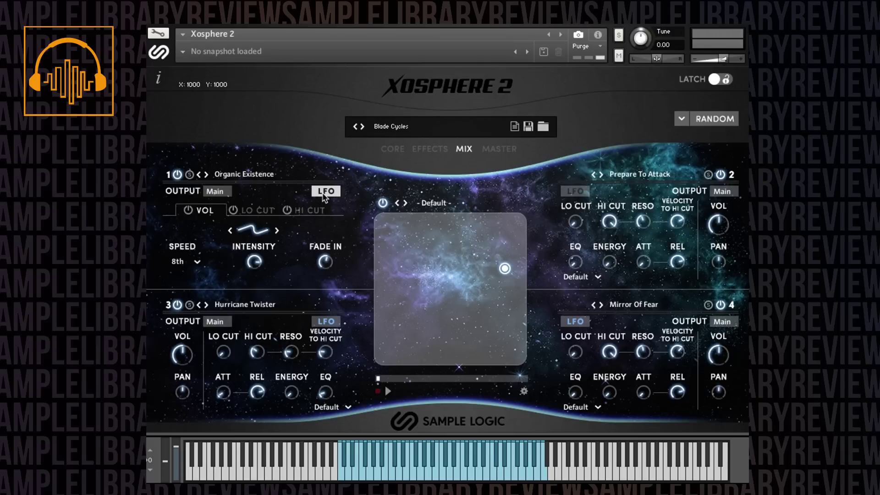
left_click(188, 211)
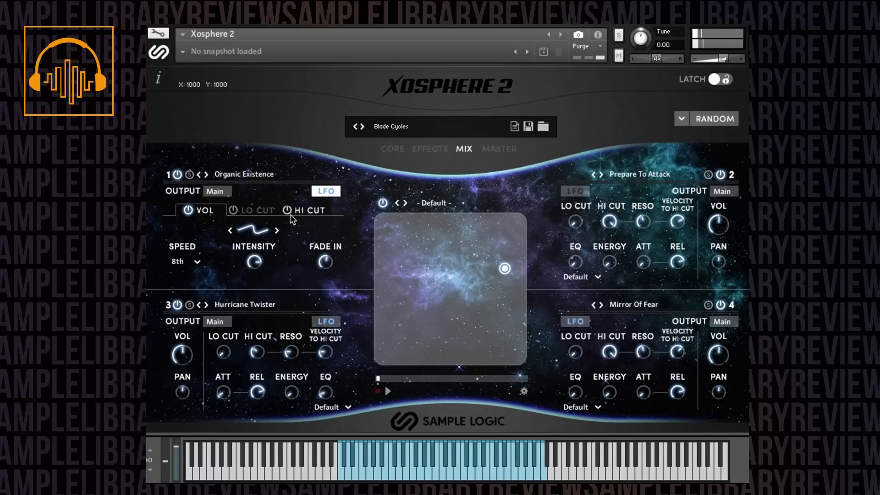
left_click(276, 230)
left_click(277, 231)
left_click(276, 232)
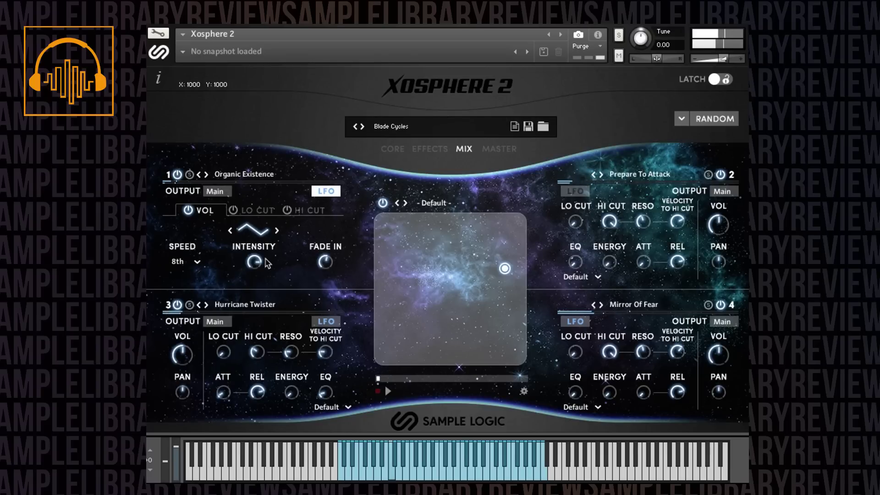
Step: Set core 2's Lo Cut LFO to 28.7% intensity and 16th speed, and activate its Vol and Lo Cut LFOs
left_click(578, 192)
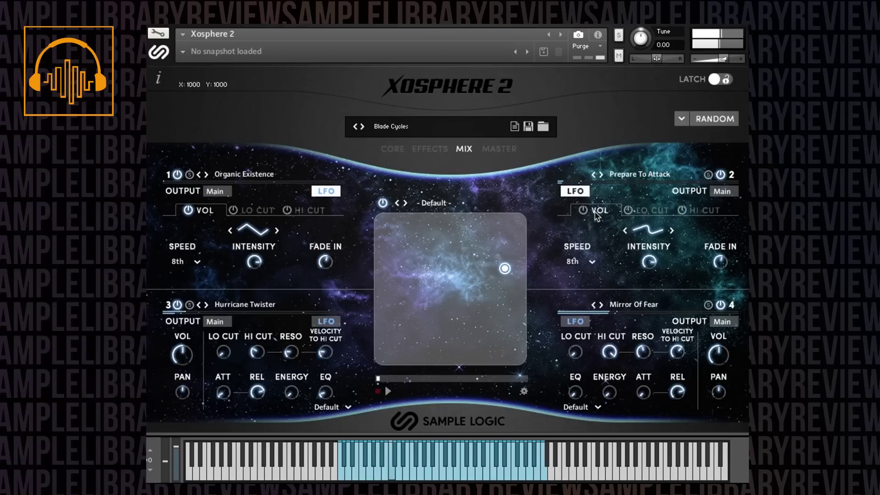
left_click(651, 210)
left_click_drag(649, 268, 649, 307)
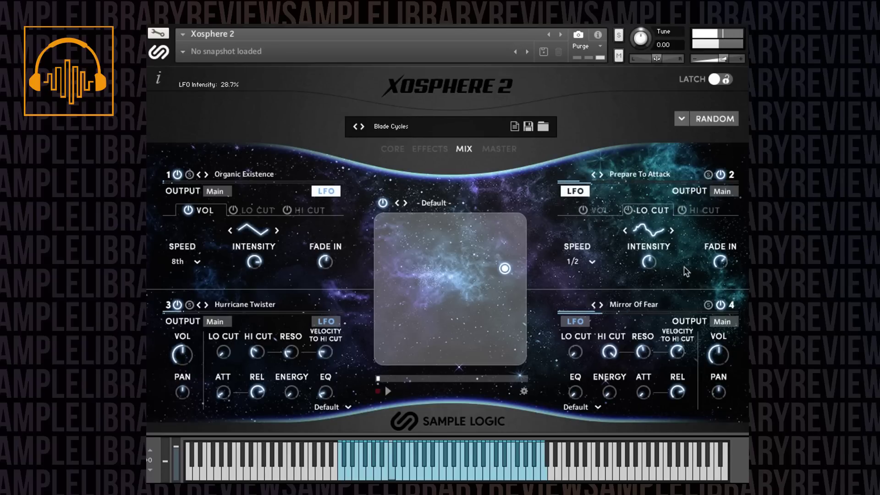
left_click(592, 262)
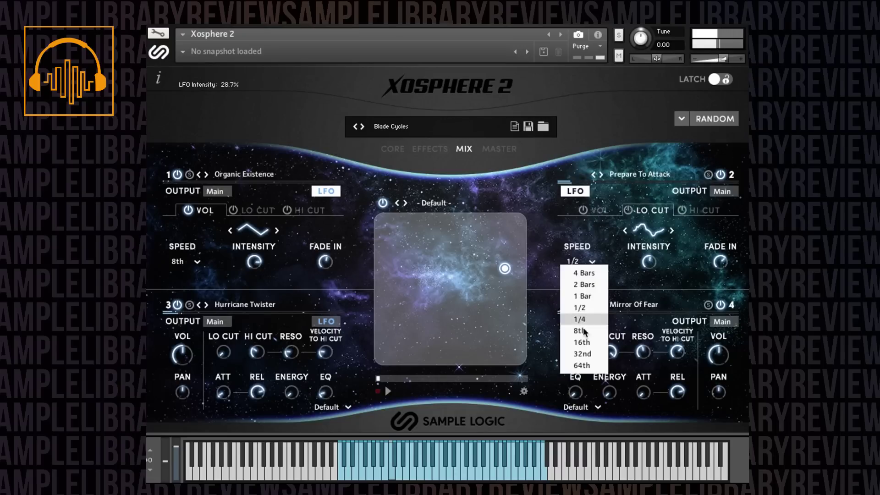
left_click(584, 348)
left_click(583, 210)
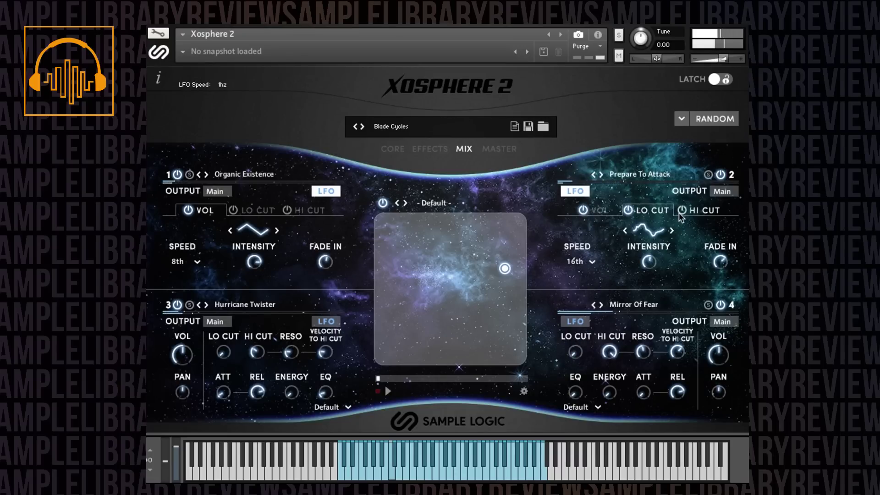
Step: Activate core 2's Hi Cut LFO with a different waveform and 54.0% intensity, and check the core's output routing choices
left_click(708, 212)
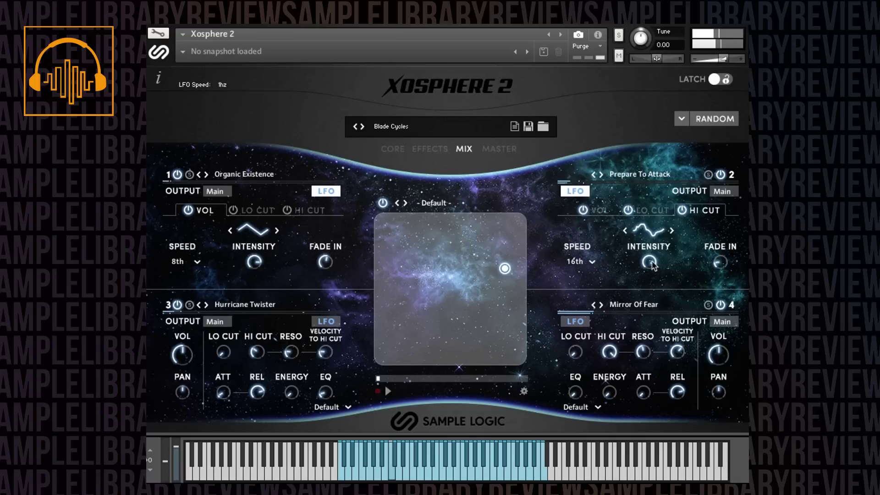
left_click(671, 231)
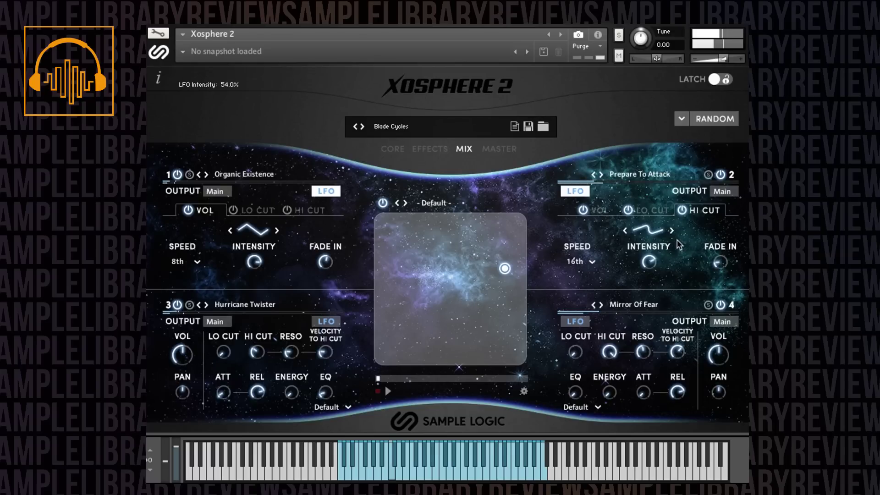
left_click(583, 192)
left_click(732, 194)
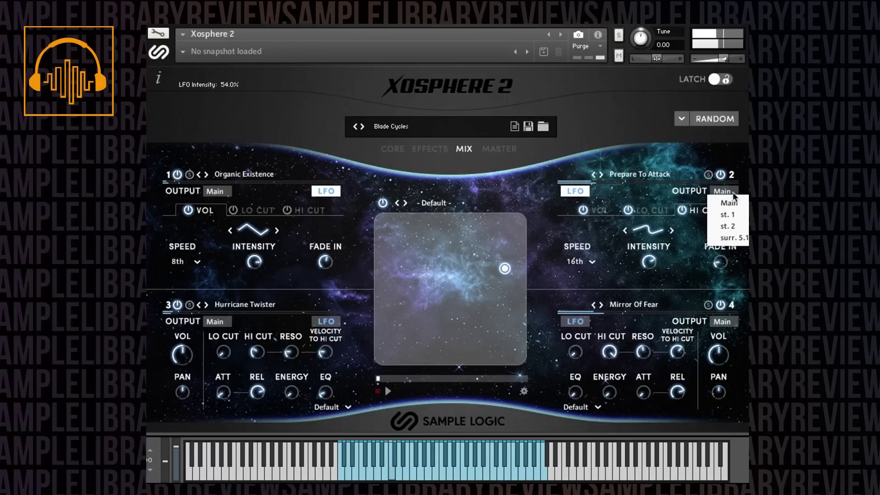
left_click(660, 200)
left_click(583, 191)
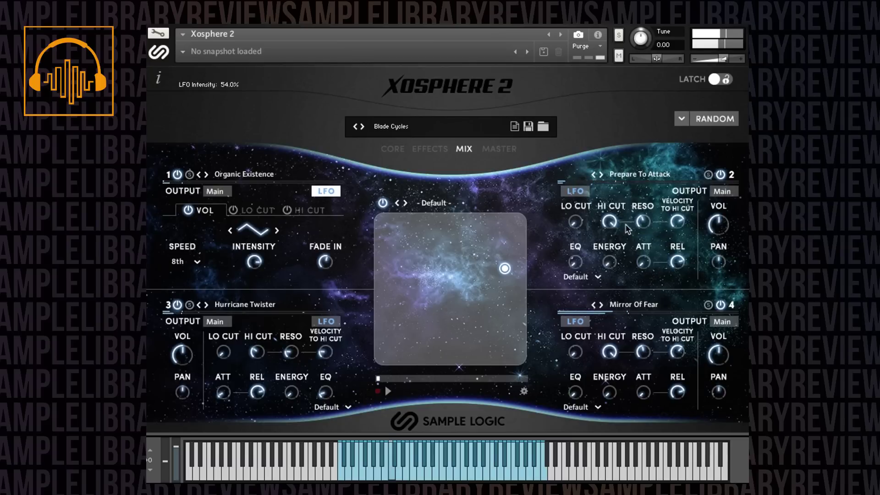
Step: Set core 2's Energy to 32%, Reso to 70.0% and Hi Cut to 3.3 kHz, with a lower Velocity to Hi Cut amount
left_click_drag(615, 272, 610, 245)
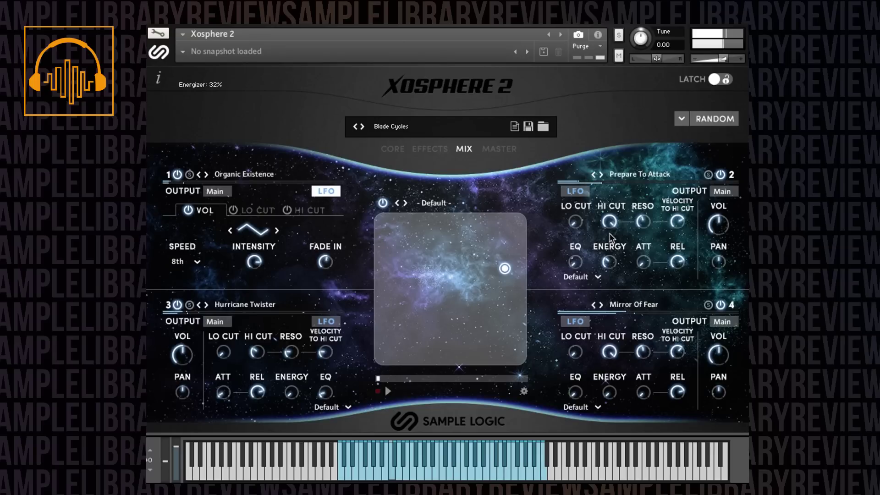
left_click_drag(678, 220, 642, 196)
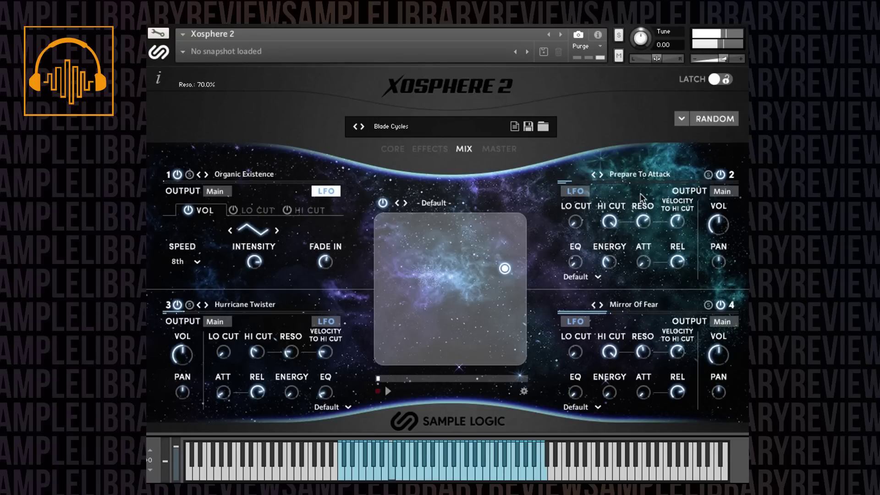
left_click_drag(616, 223, 616, 249)
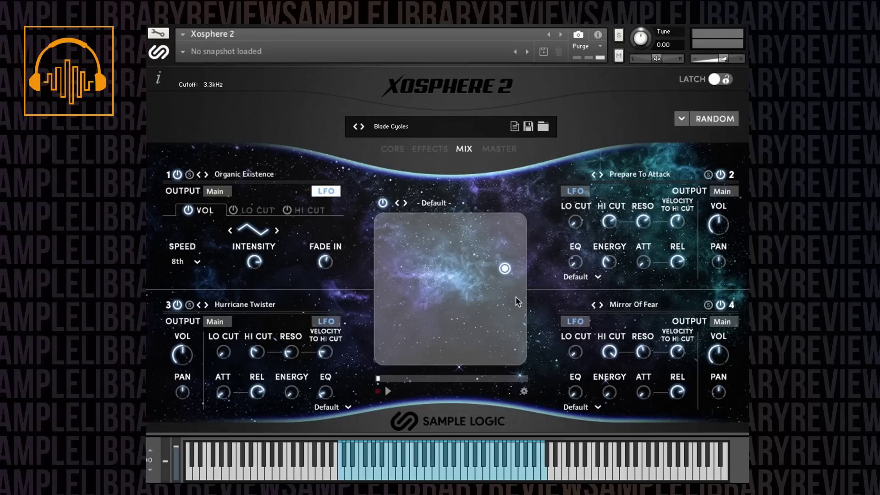
Step: Try the master Delay, and load the LoFi Rotator preset into the master effects chain
left_click(509, 153)
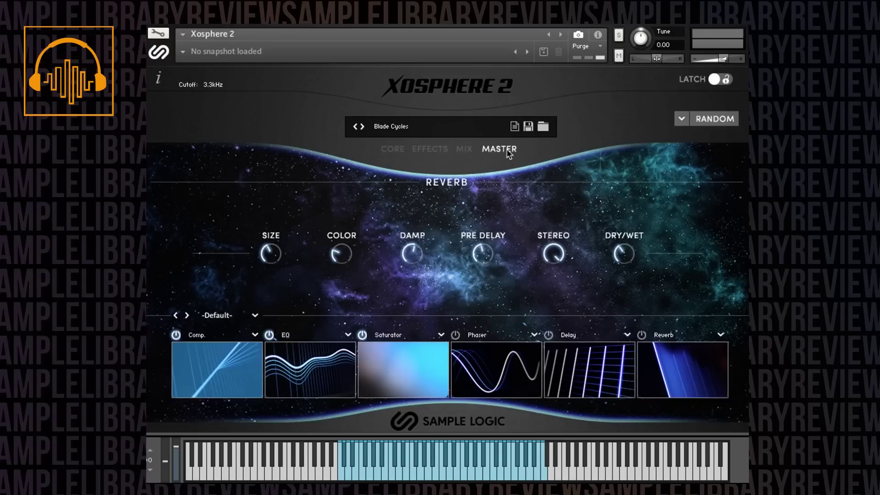
left_click(254, 316)
left_click(260, 286)
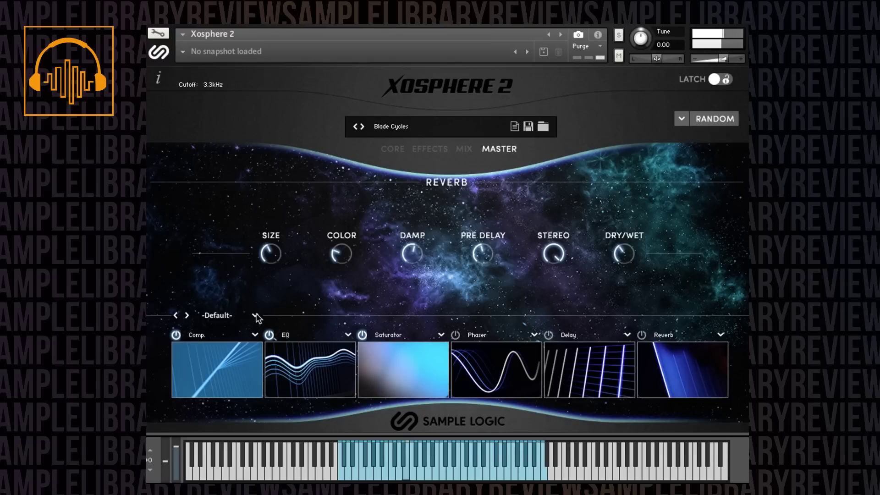
left_click(574, 353)
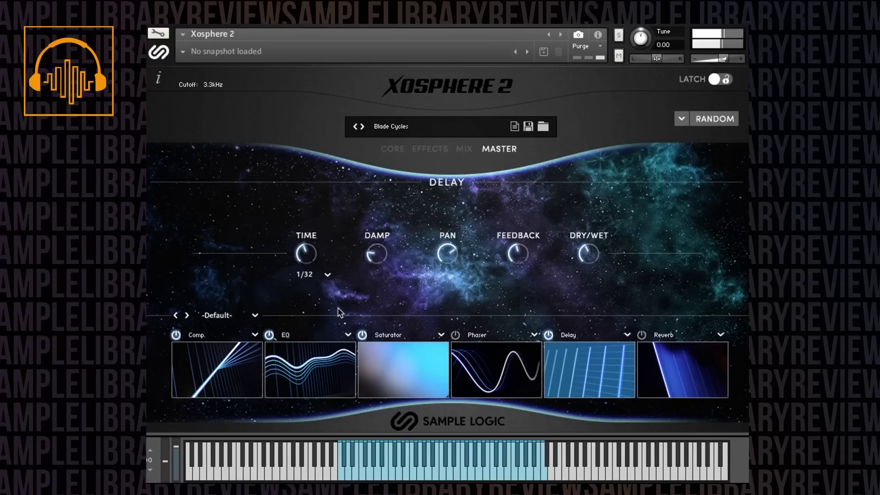
left_click(252, 317)
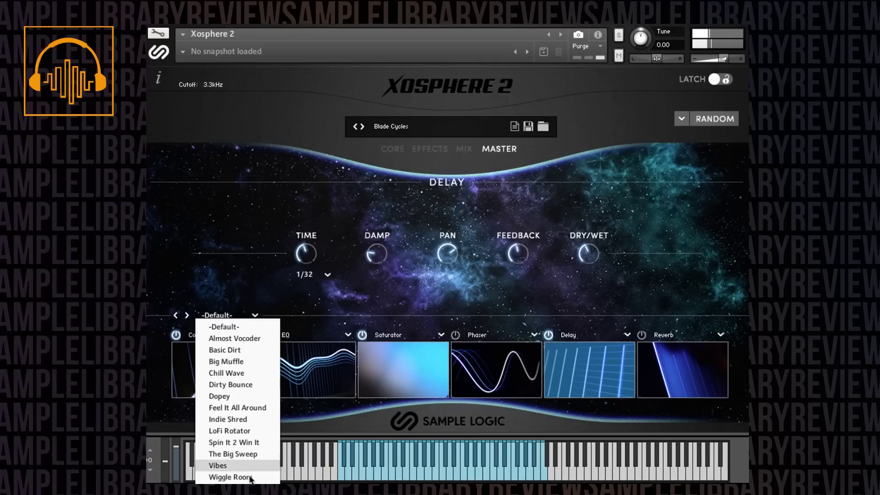
left_click(248, 430)
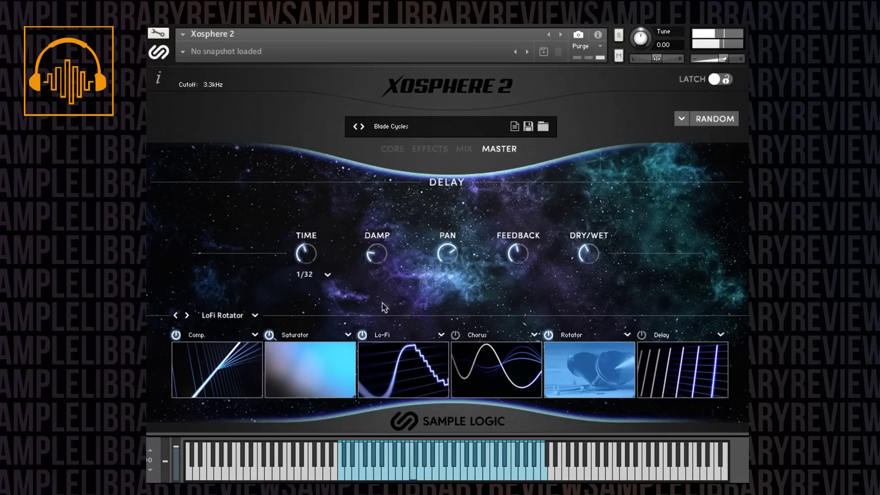
Step: Look through the Core, Effects, Mix and Master pages and return to Core
left_click(393, 151)
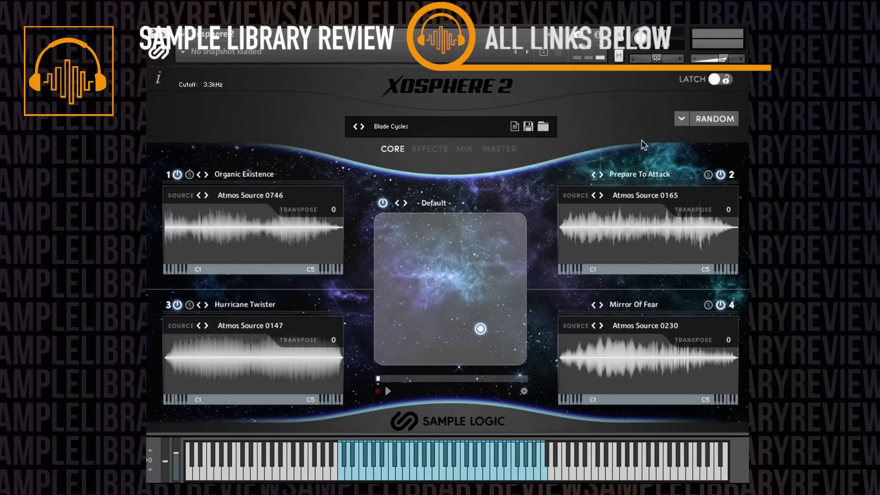
left_click(439, 155)
left_click(465, 150)
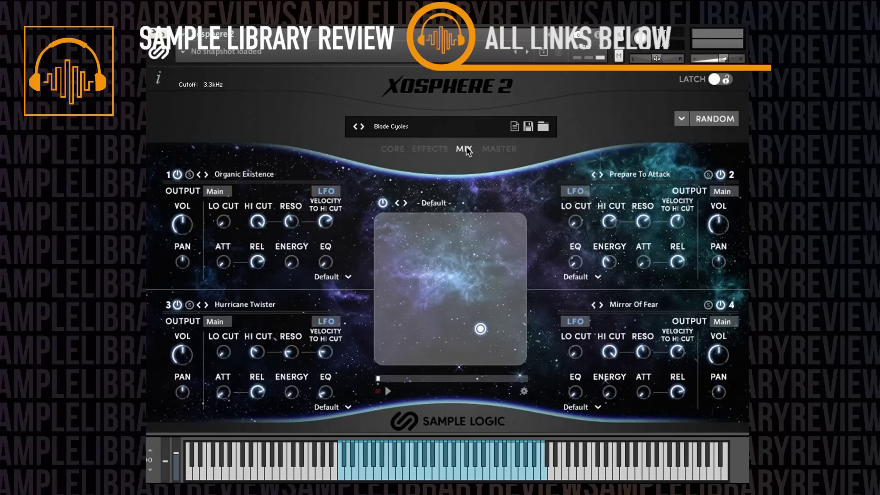
left_click(494, 152)
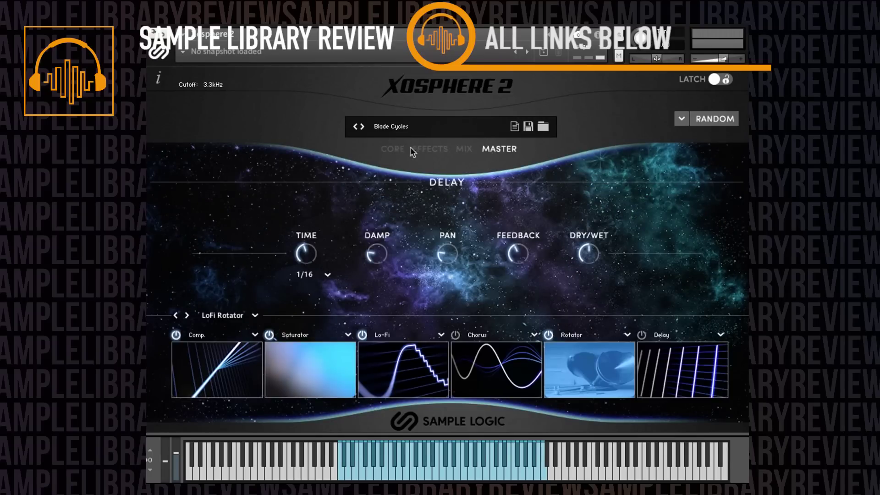
left_click(393, 149)
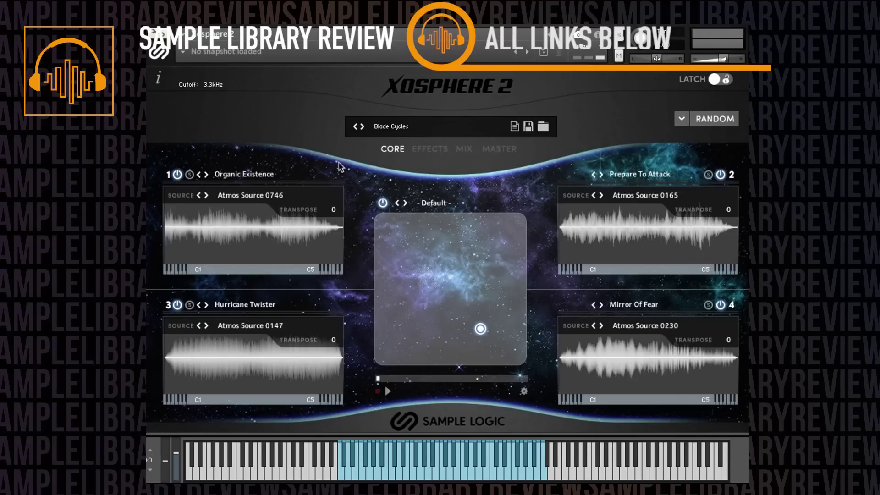
Step: Randomize only the Source of all four cores and move the XY control to about X 976, Y 914
left_click(682, 121)
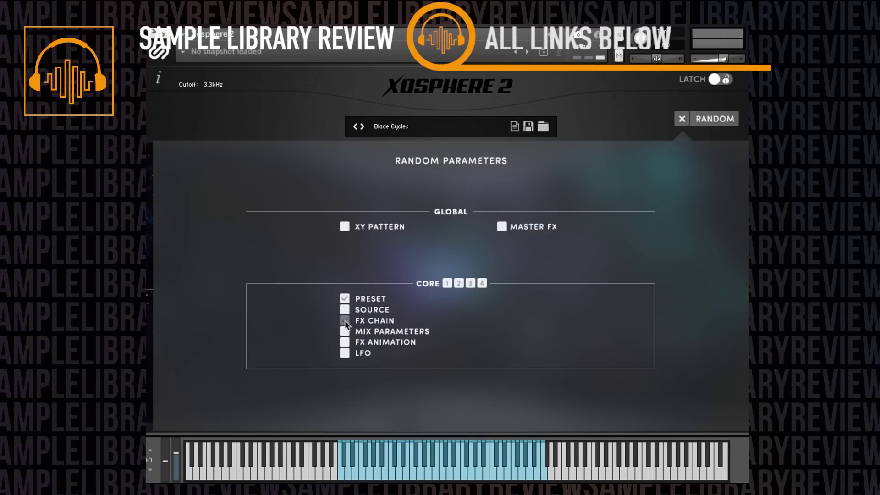
left_click(344, 308)
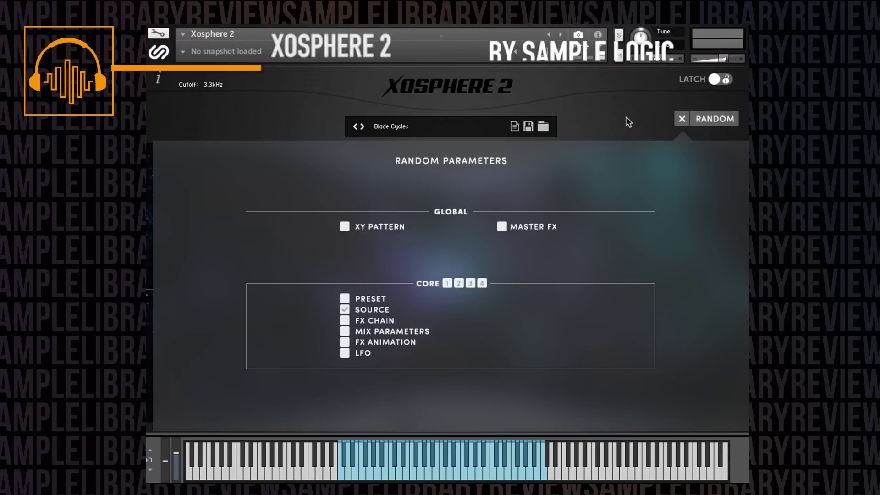
left_click(680, 119)
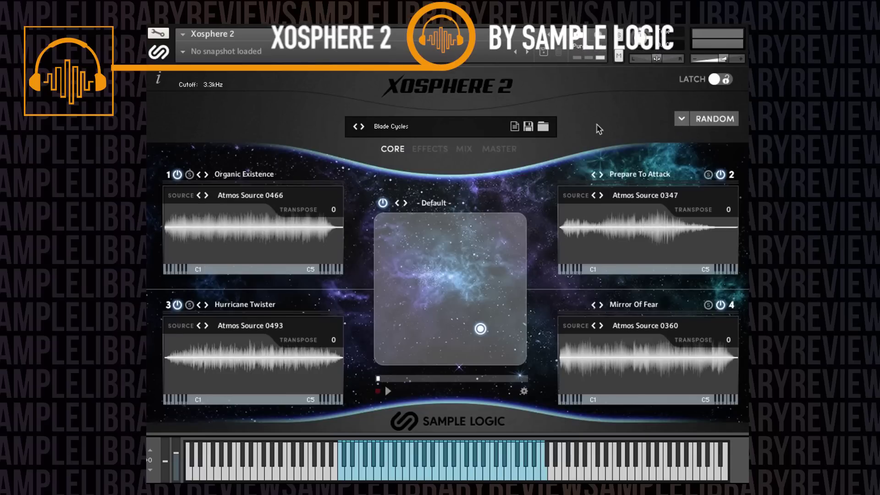
left_click_drag(479, 328, 514, 233)
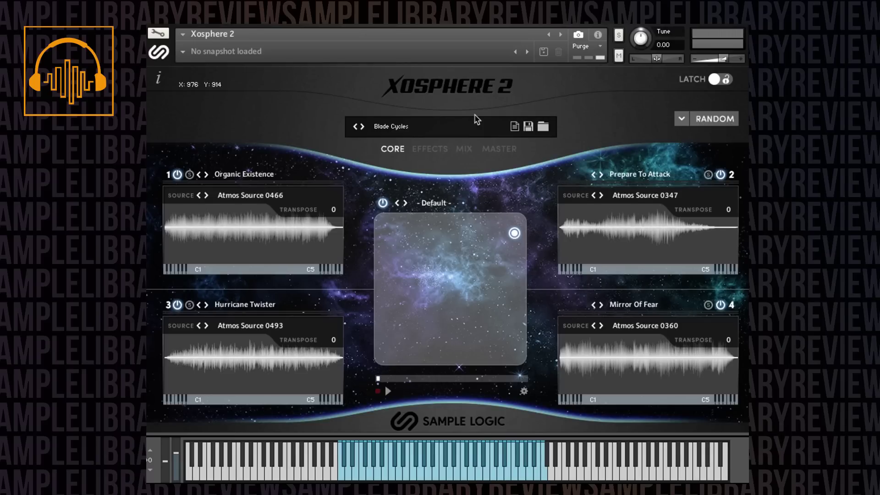
Step: Look over the Effects, Mix and Master pages with the newly randomized sources
left_click(427, 149)
left_click(464, 153)
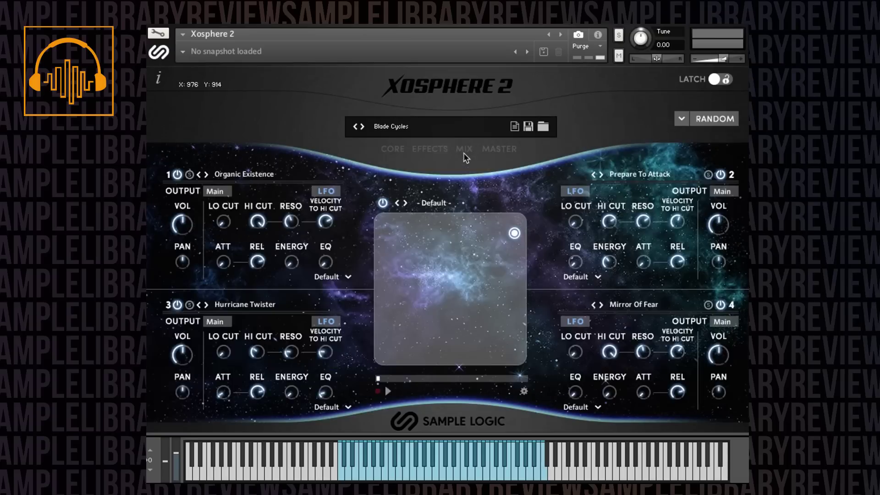
left_click(499, 149)
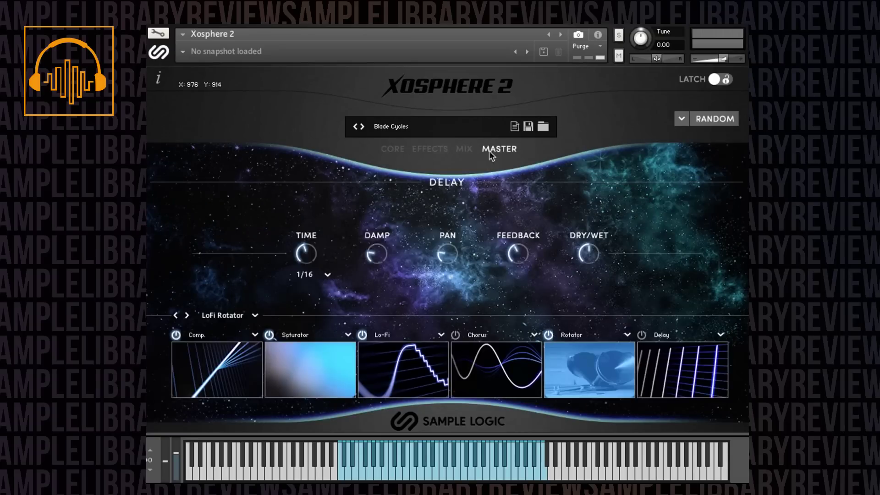
Step: Move the XY control to about X 1000, Y 995 toward core 2 and show that core's Pitch Shift settings
left_click(393, 149)
left_click_drag(513, 235, 521, 220)
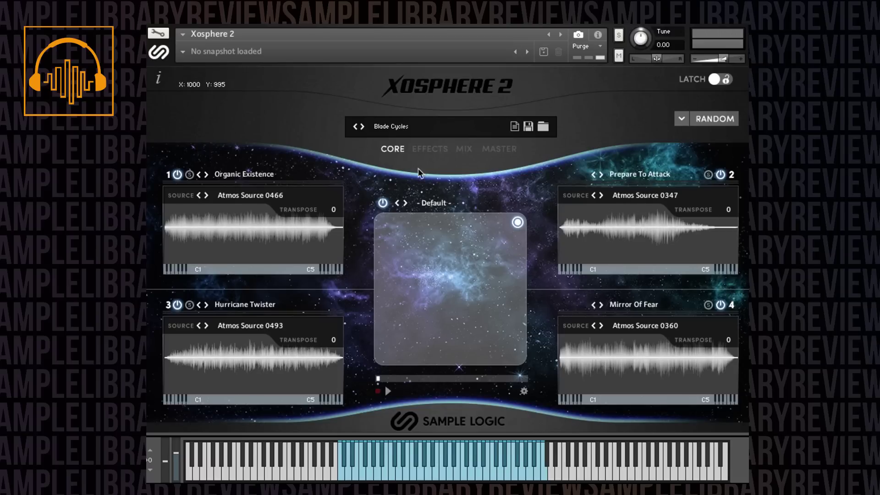
left_click(440, 149)
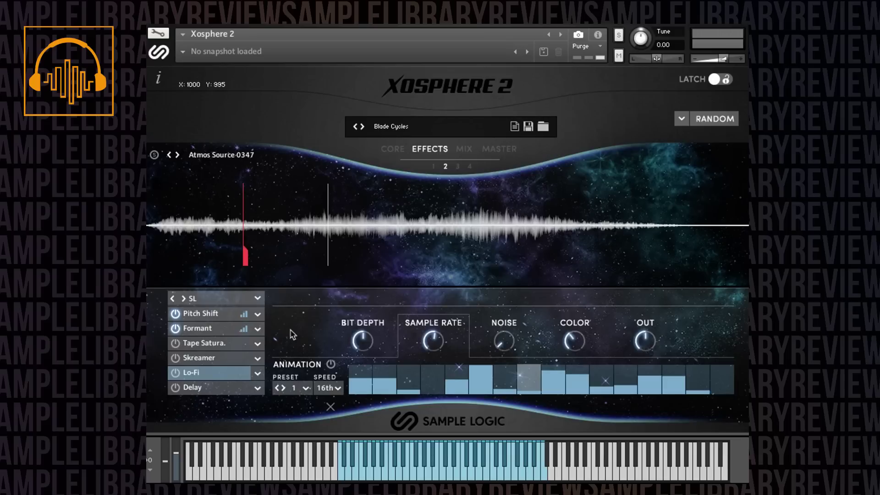
left_click(201, 314)
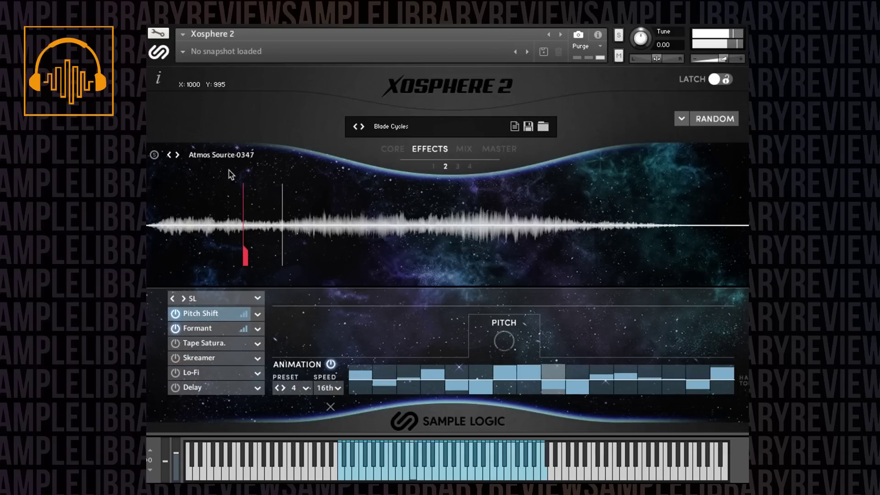
Step: Switch core 2's source to Atmos Source 0348, move its start marker to just past the waveform's middle, and return to the Core page
left_click(177, 156)
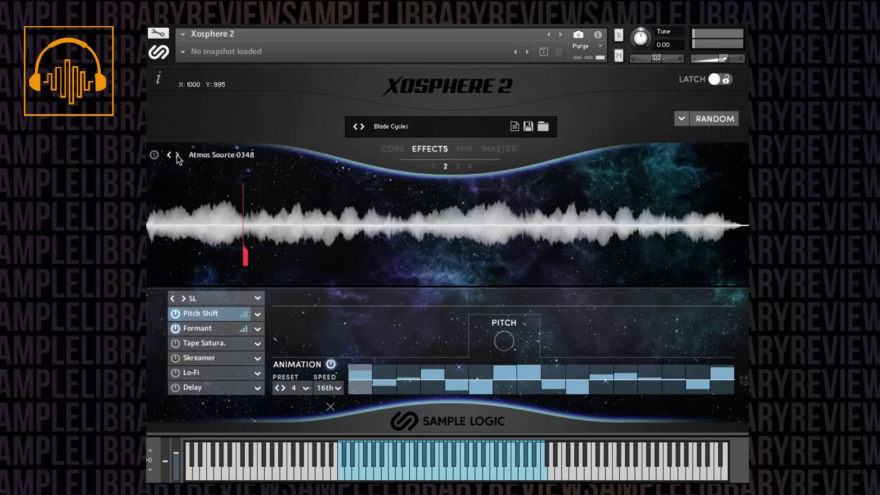
left_click_drag(246, 256, 468, 253)
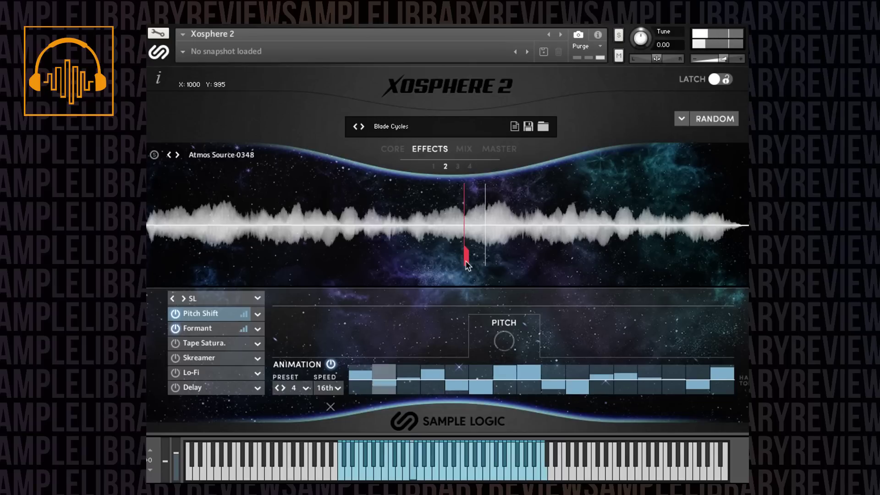
left_click(154, 155)
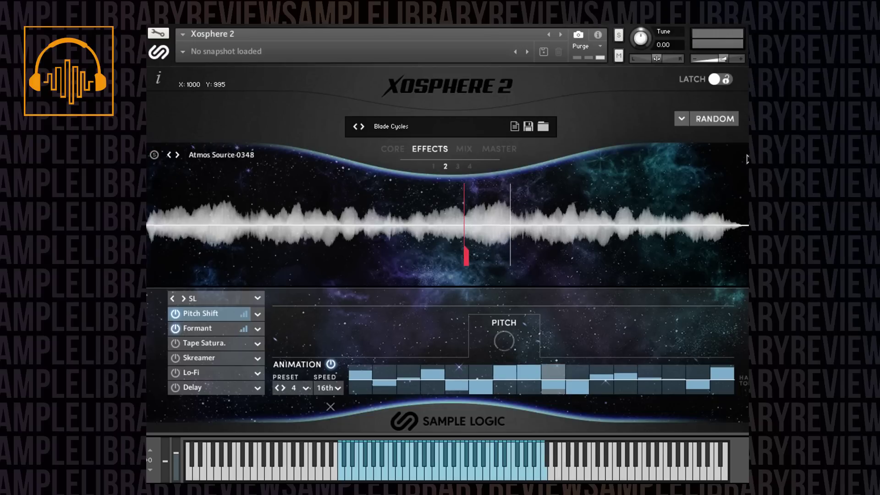
left_click(393, 150)
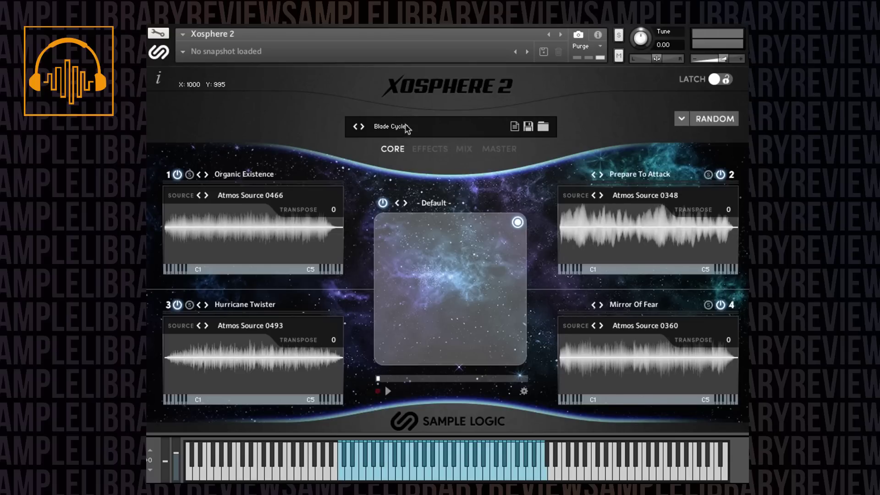
Step: Randomize the Preset and Source of all four cores and move the XY control to about X 538, Y 552
left_click(682, 118)
left_click(345, 298)
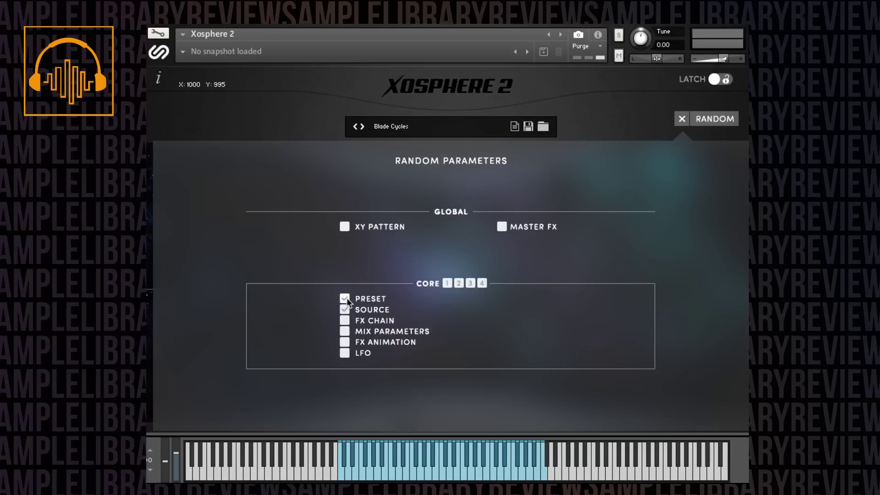
left_click(715, 120)
left_click(681, 120)
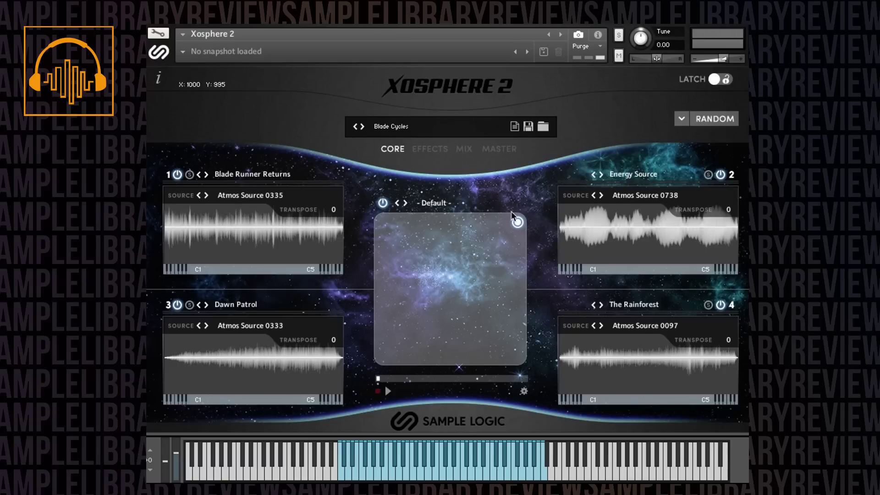
left_click_drag(517, 222, 457, 285)
Step: View the multi-instrument preset browser and the preset save dialog, closing both without loading or saving anything
left_click(412, 128)
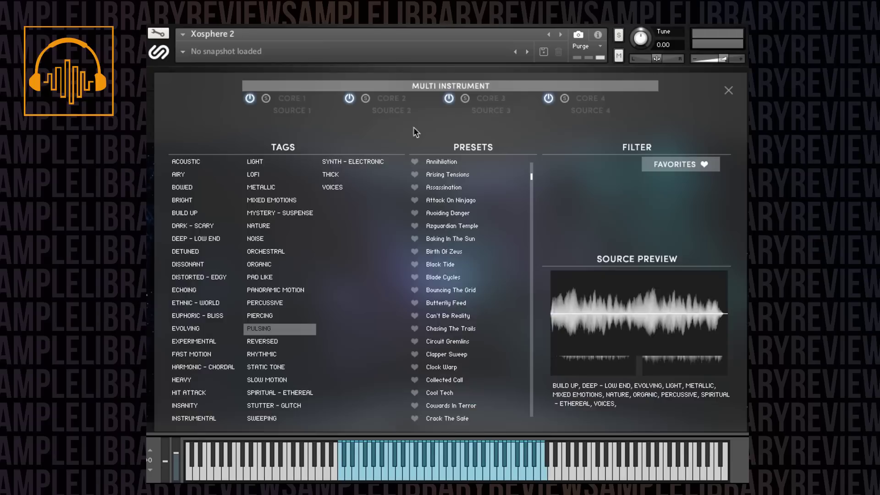
left_click(728, 91)
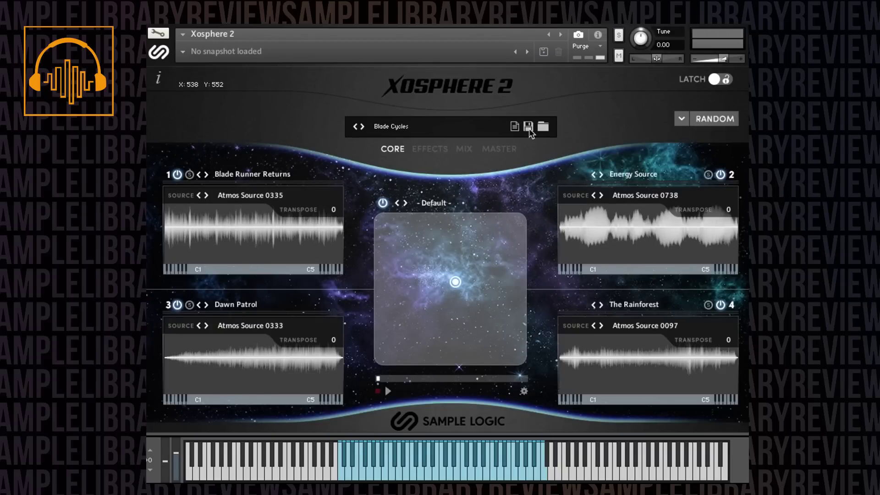
left_click(528, 127)
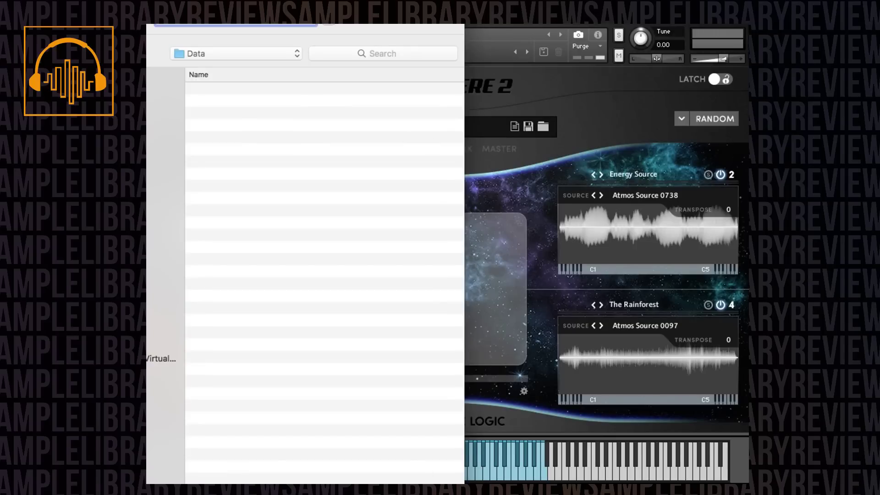
key("Escape")
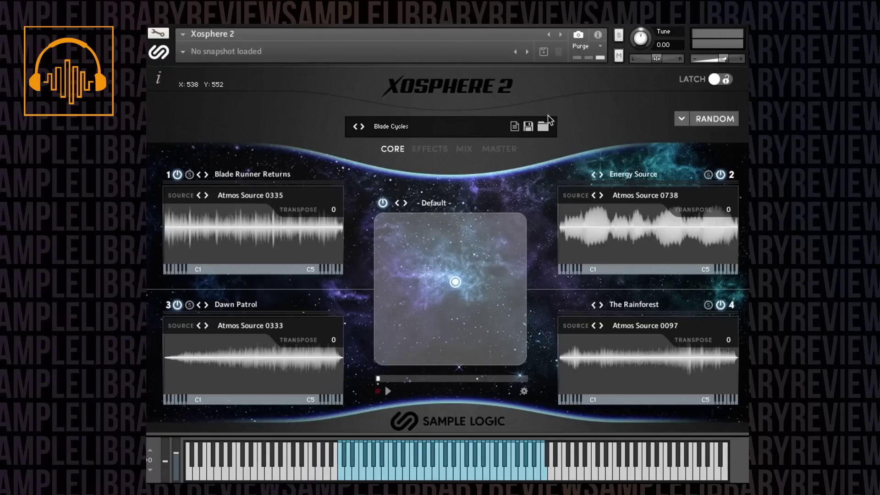